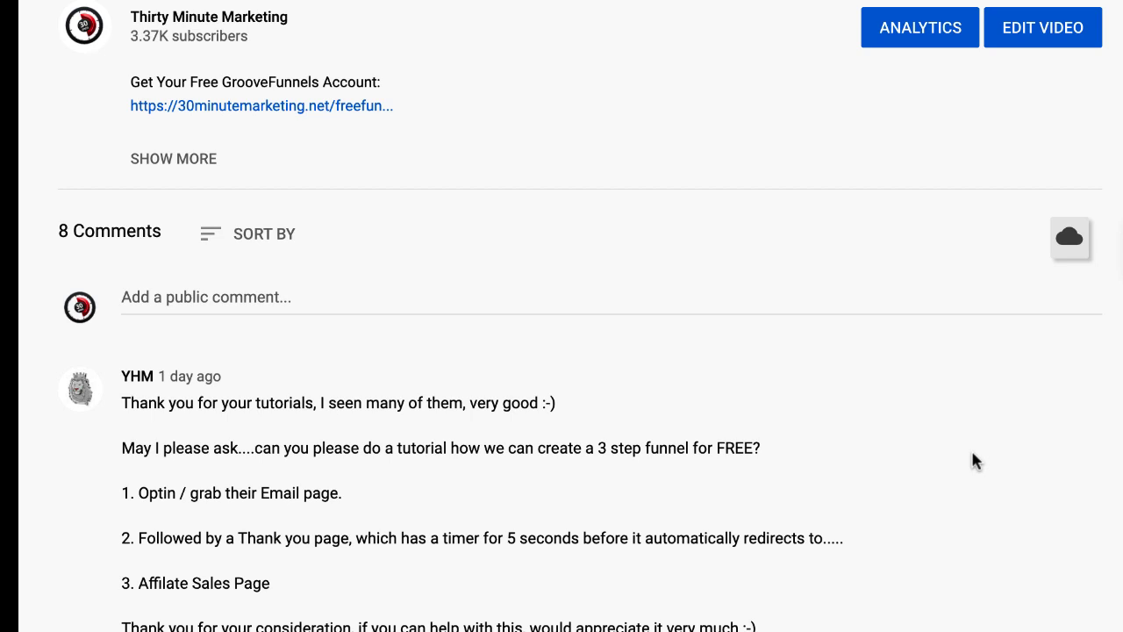
# Scroll the YouTube comments and highlight the request for a five-second auto-redirect thank-you page.
pyautogui.scroll(-1, 974, 461)
pyautogui.scroll(-1, 974, 461)
pyautogui.scroll(-1, 974, 461)
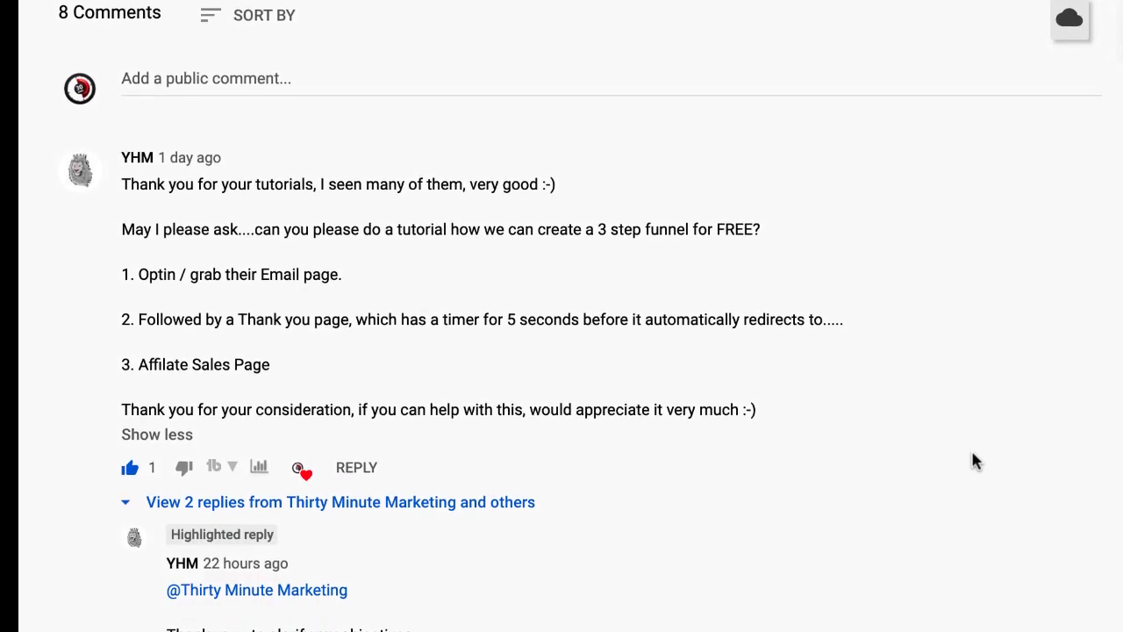
pyautogui.scroll(-1, 974, 461)
pyautogui.scroll(-1, 974, 461)
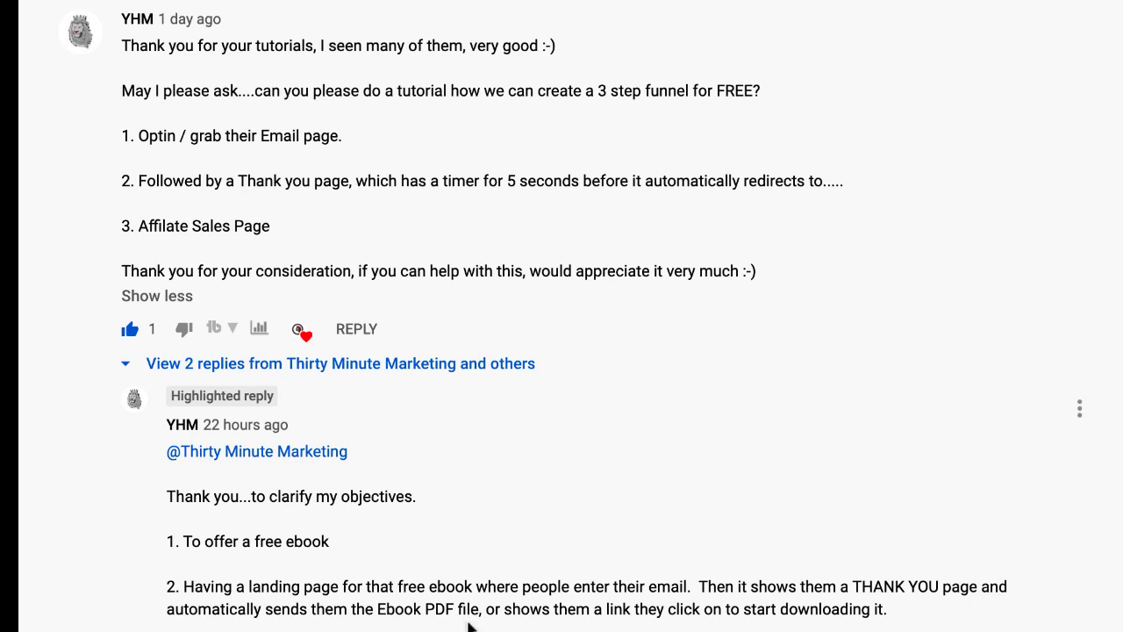
pyautogui.moveTo(483, 289)
pyautogui.moveTo(308, 172)
pyautogui.moveTo(431, 181); pyautogui.dragTo(825, 181)
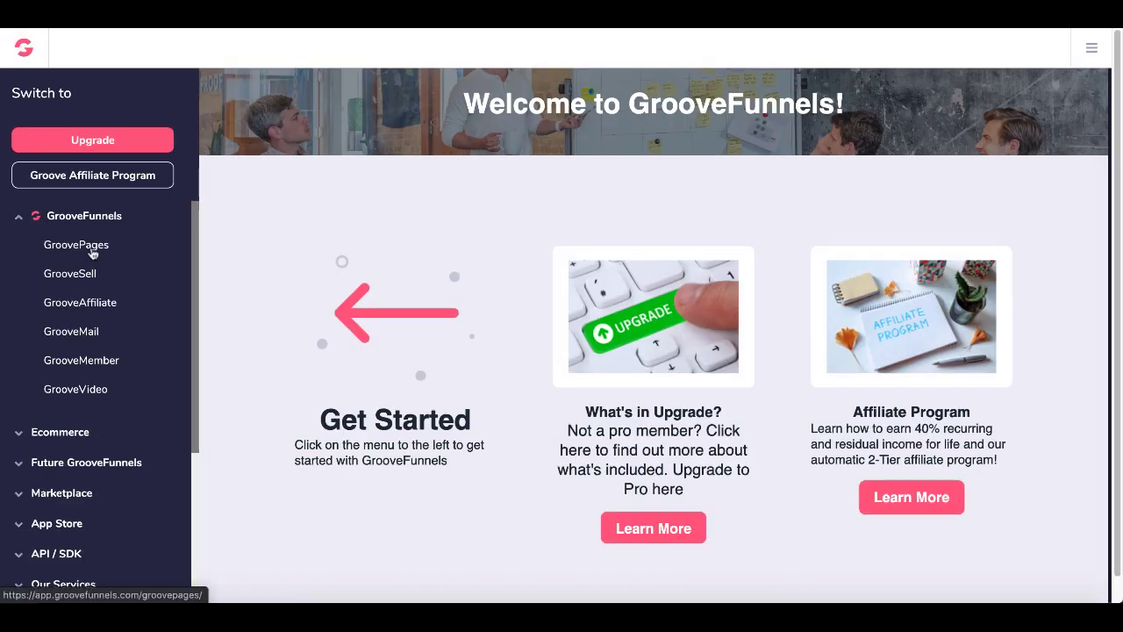
# Open My new site in the GroovePages editor and show its list of pages.
pyautogui.click(92, 253)
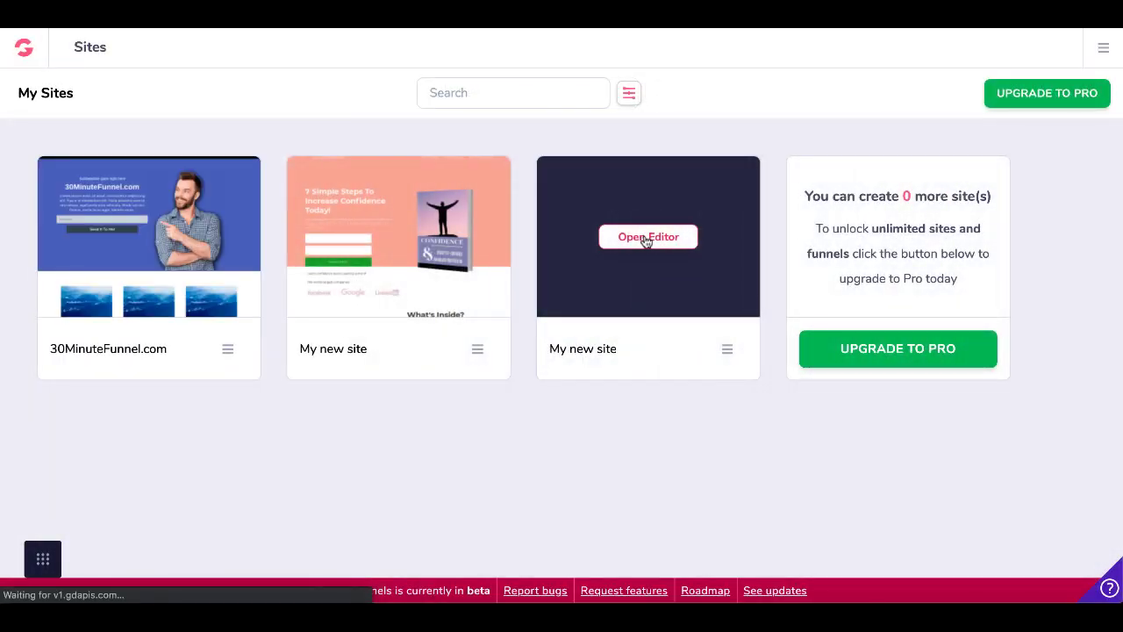
pyautogui.click(646, 238)
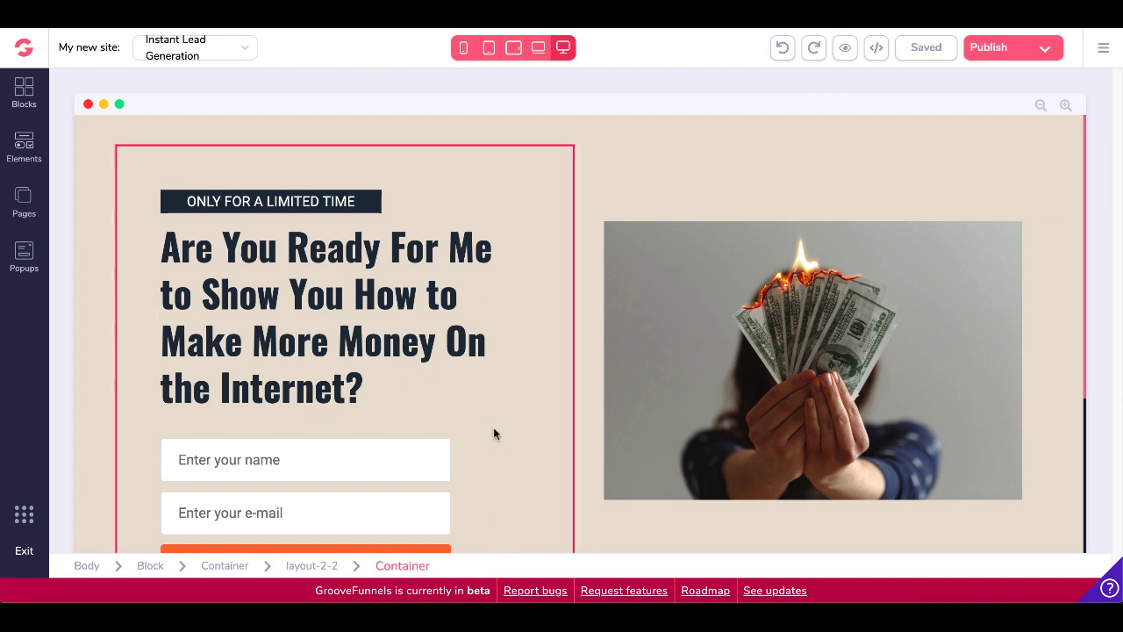
pyautogui.scroll(-1, 494, 433)
pyautogui.scroll(-1, 493, 433)
pyautogui.scroll(-1, 493, 433)
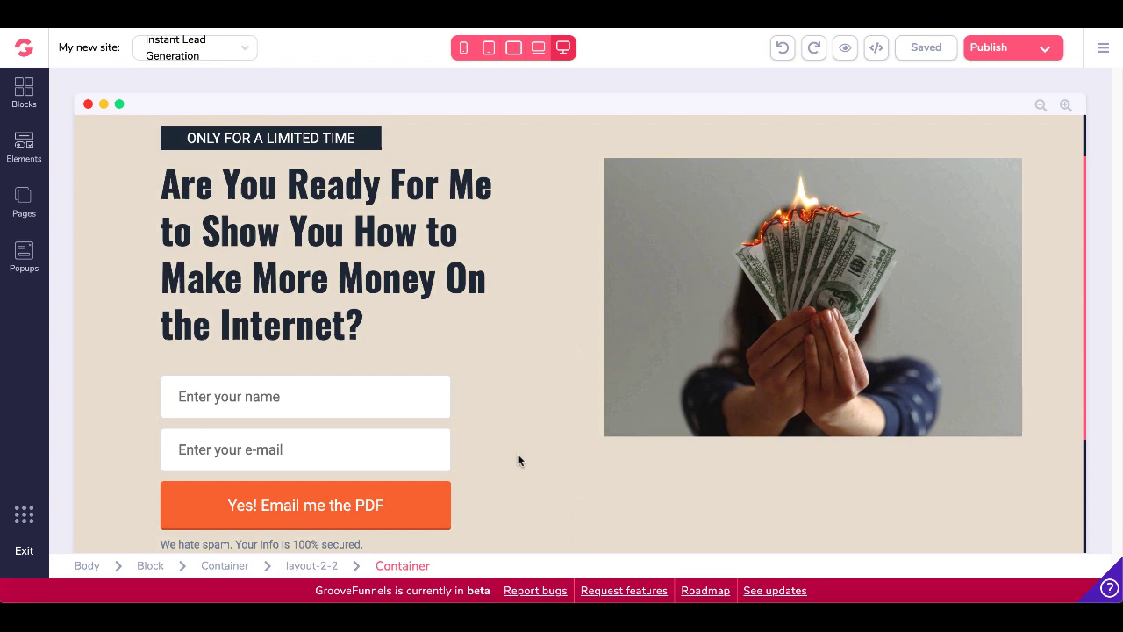
pyautogui.scroll(1, 518, 455)
pyautogui.click(22, 209)
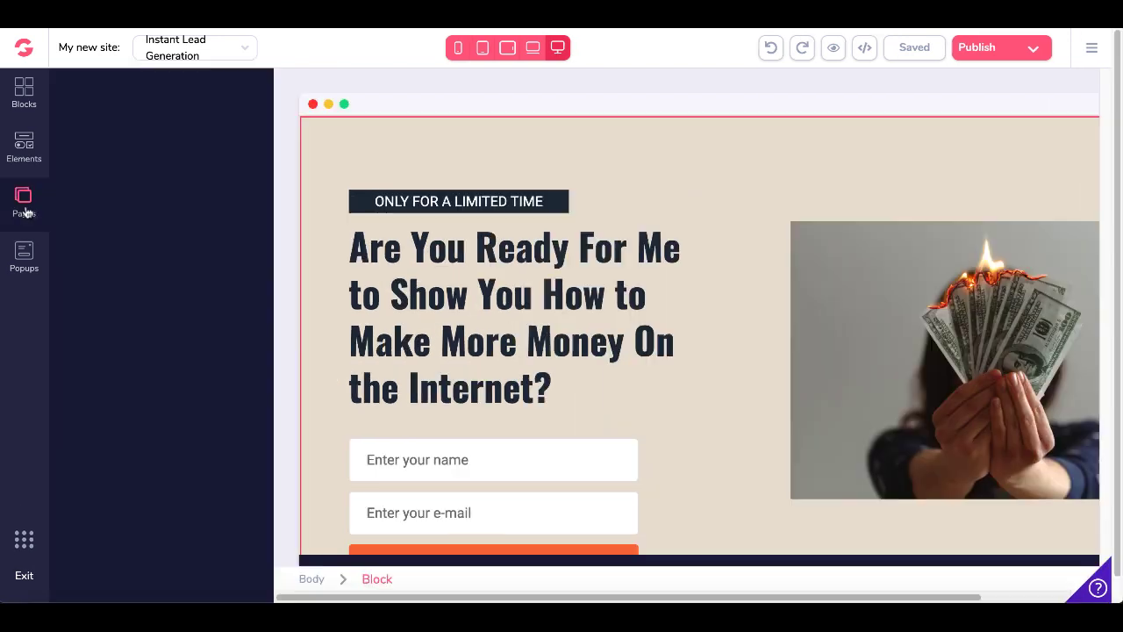
# On the thankyou page, set the Button's Link To option to URL.
pyautogui.click(163, 263)
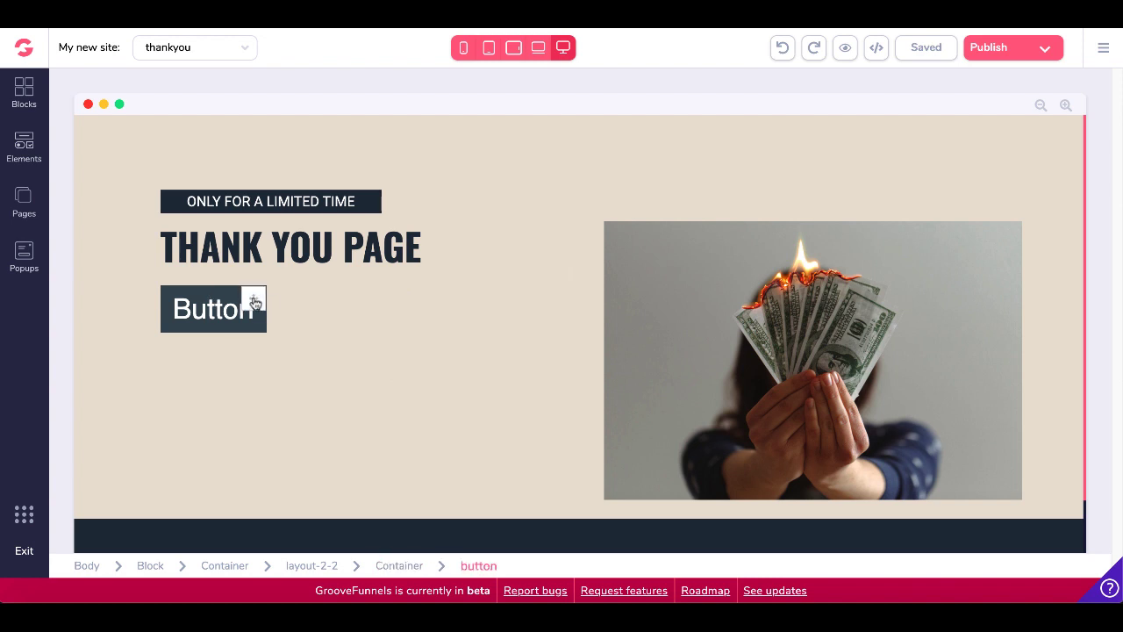
pyautogui.click(212, 323)
pyautogui.click(211, 329)
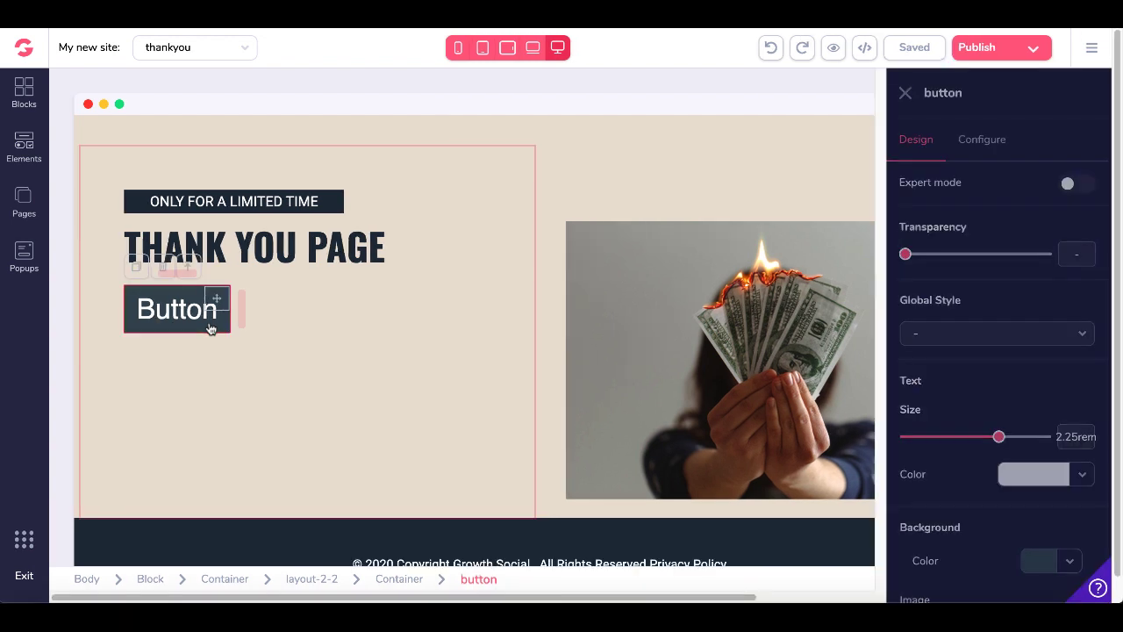
pyautogui.click(983, 143)
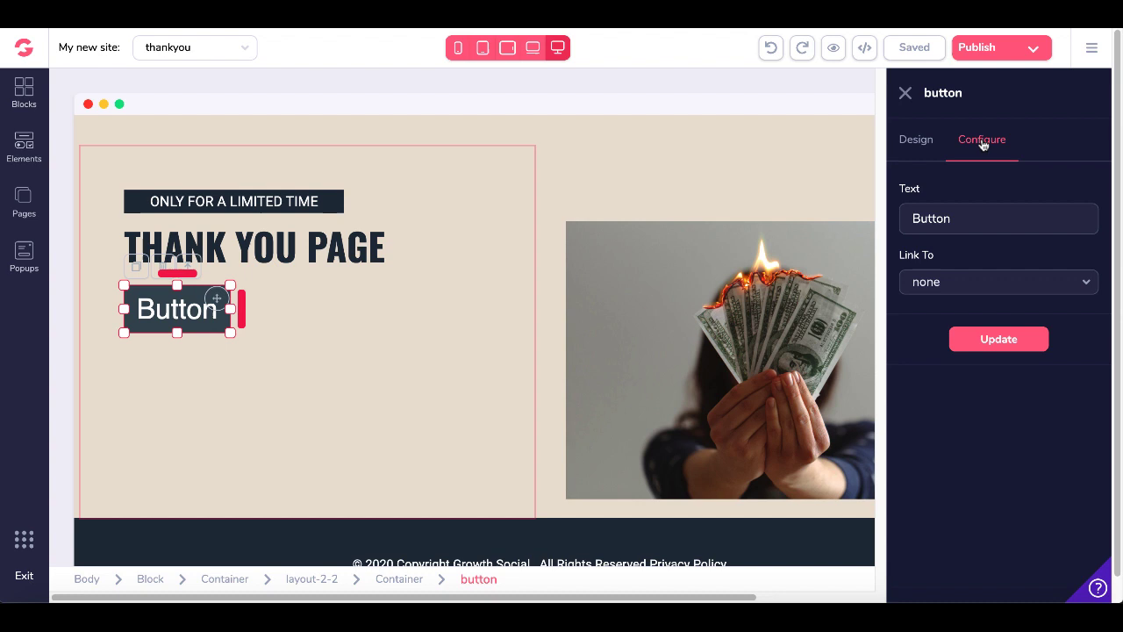
pyautogui.click(944, 291)
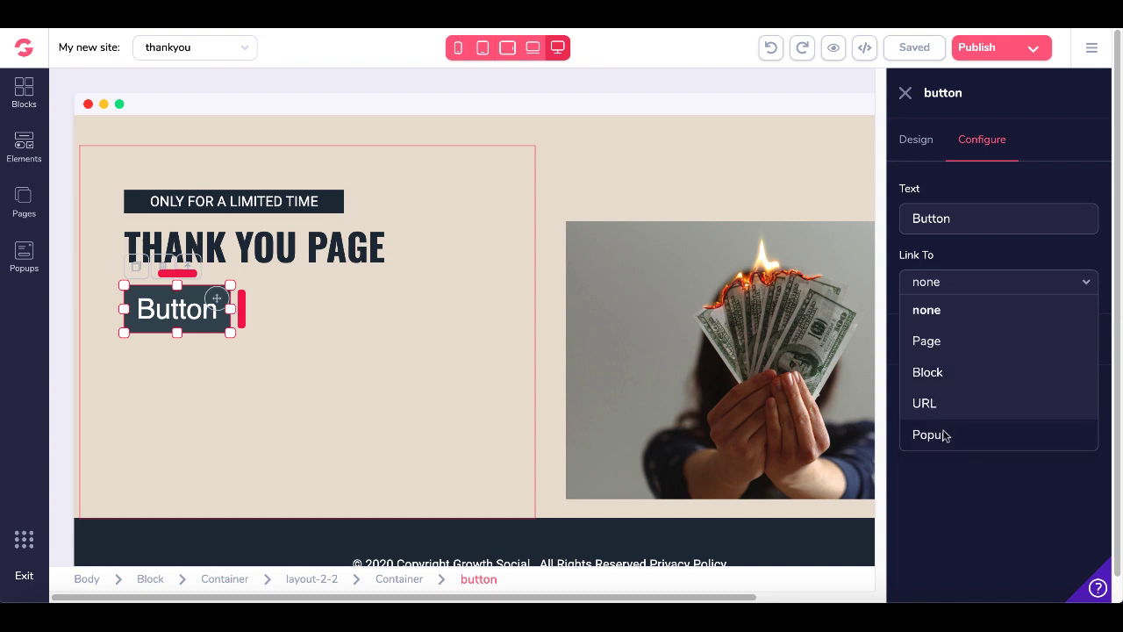
pyautogui.click(941, 406)
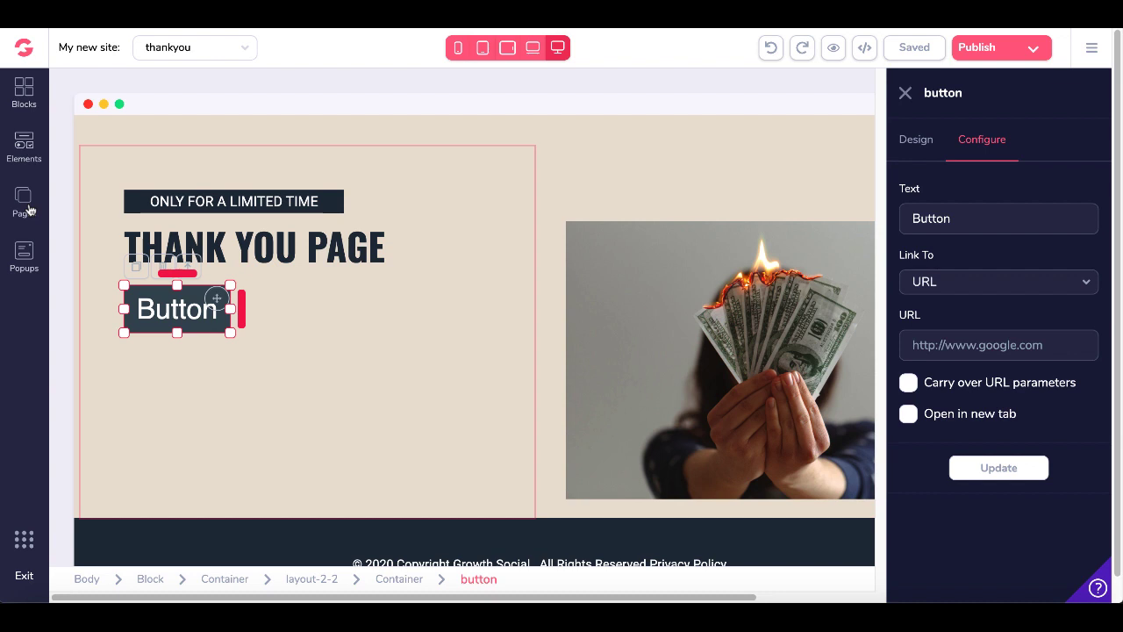
# Open the thankyou page's Edit Settings and scroll down to its Code includes fields.
pyautogui.click(23, 200)
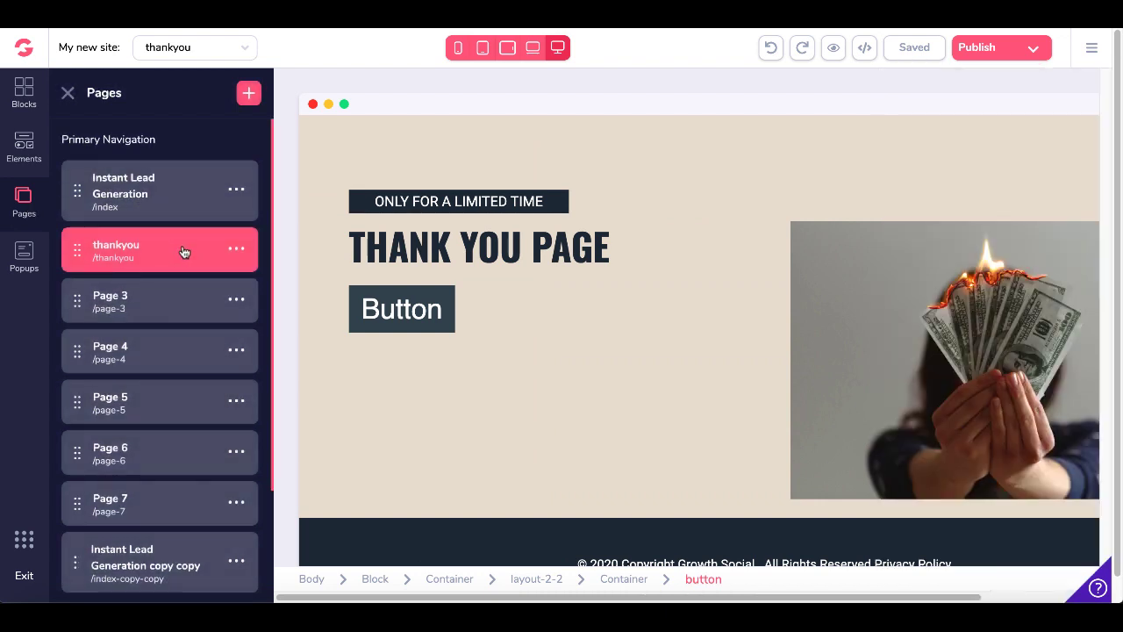
pyautogui.click(237, 252)
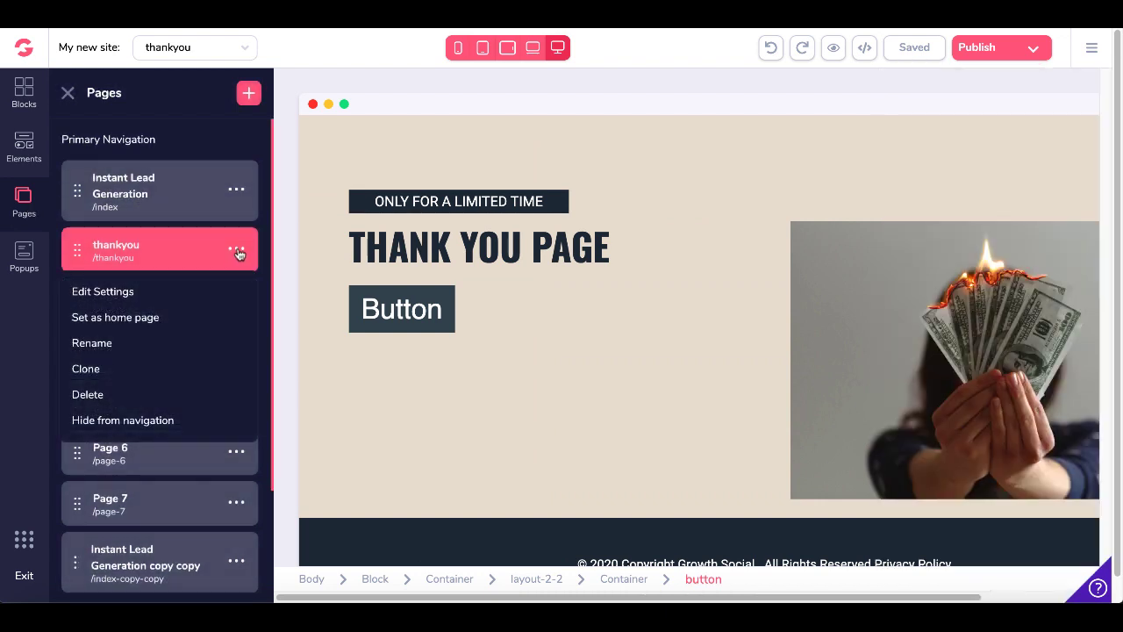
pyautogui.click(126, 291)
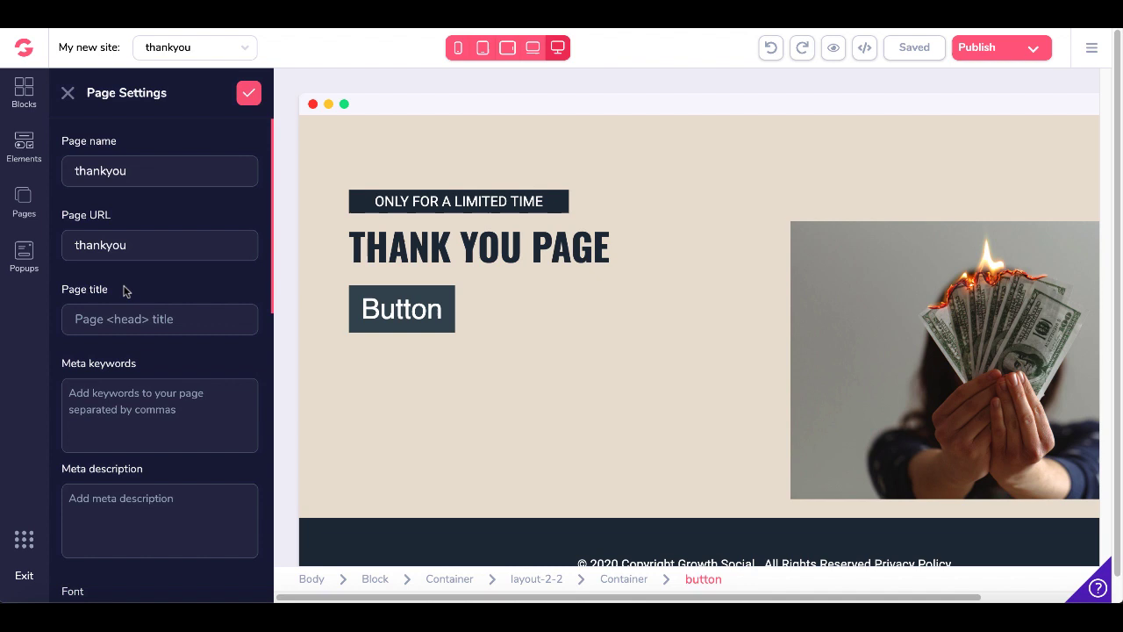
pyautogui.scroll(-1, 206, 375)
pyautogui.scroll(-2, 206, 374)
pyautogui.scroll(-2, 206, 374)
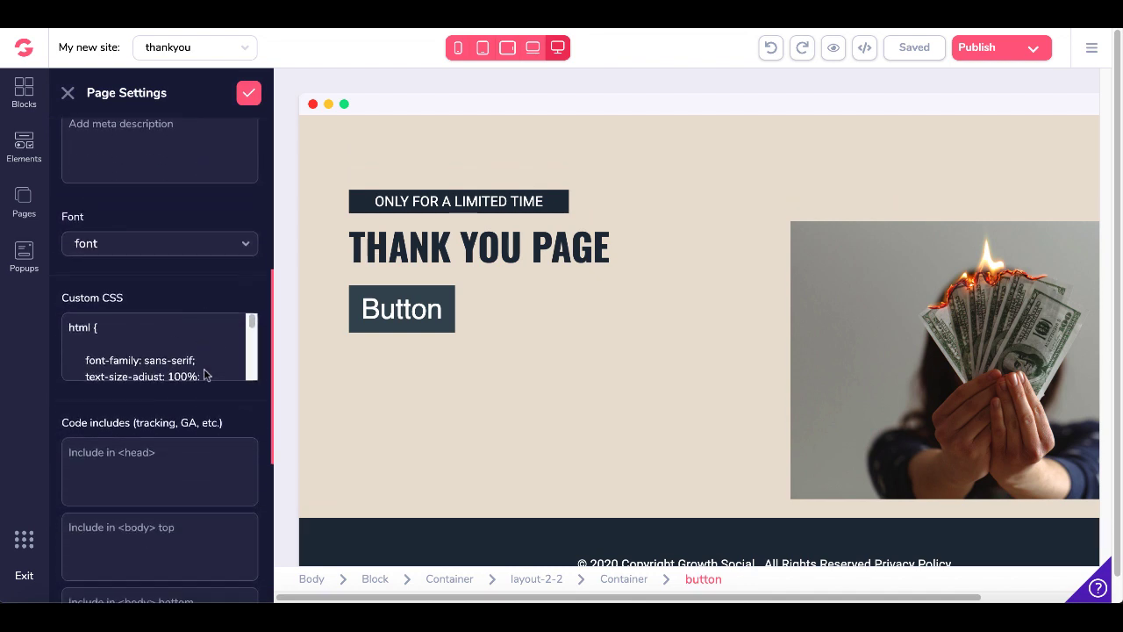
pyautogui.scroll(-1, 207, 374)
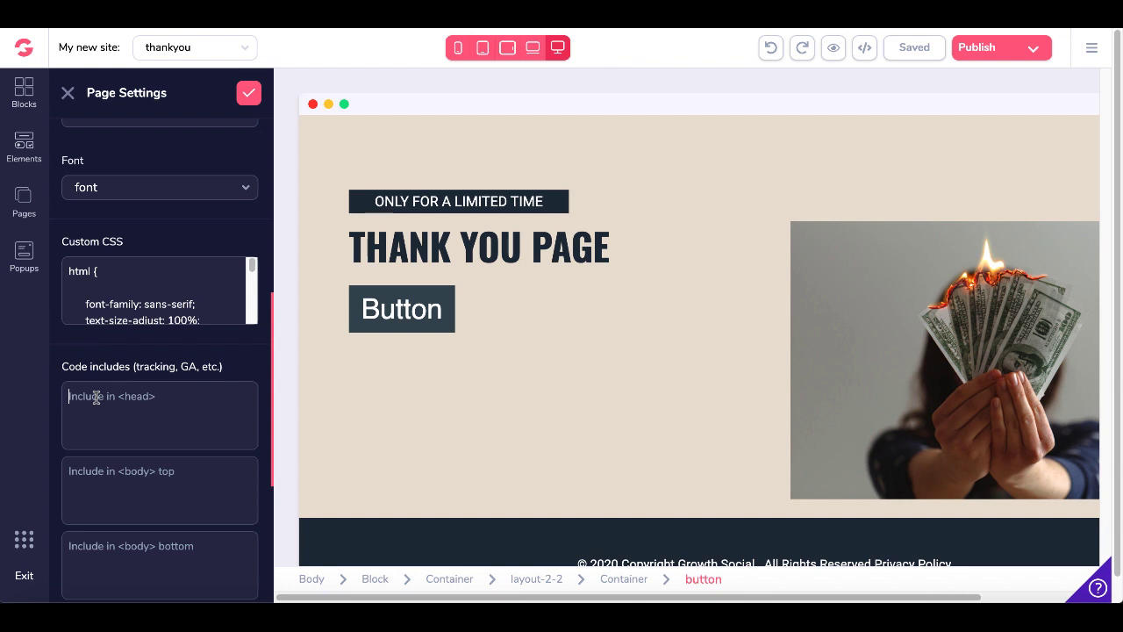
pyautogui.click(30, 152)
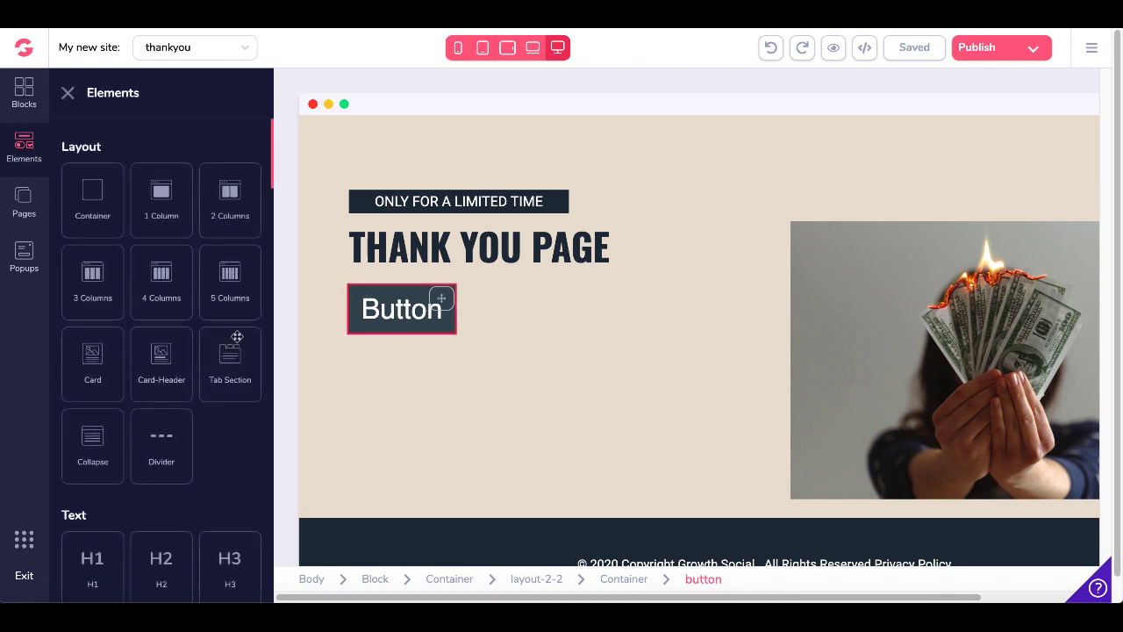
pyautogui.scroll(-1, 219, 451)
pyautogui.scroll(-3, 219, 452)
pyautogui.scroll(-1, 219, 451)
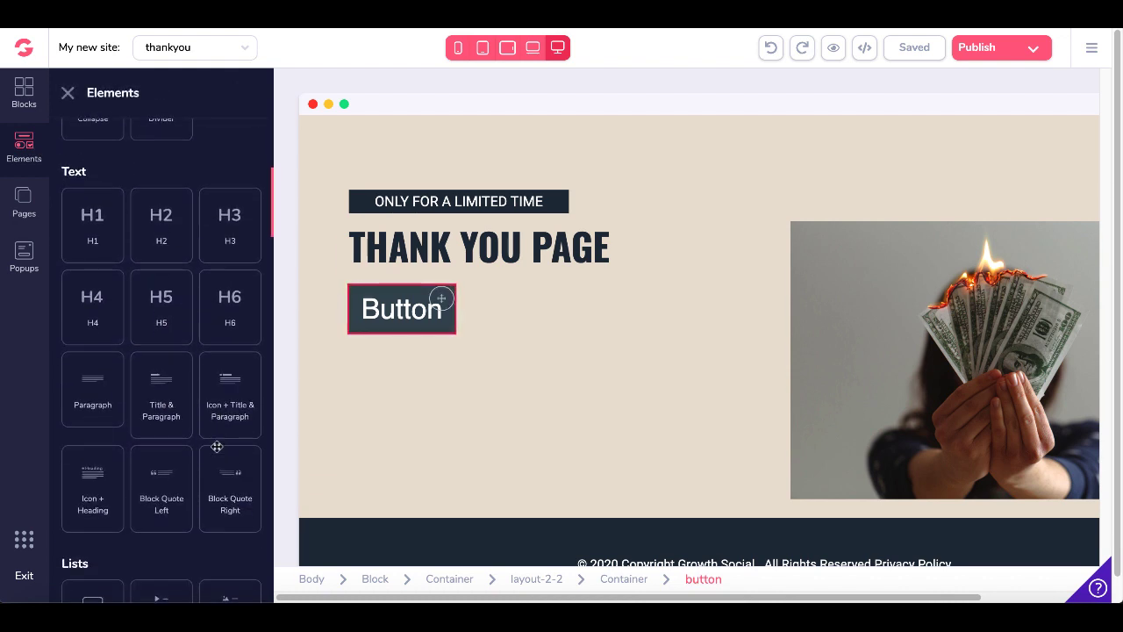
pyautogui.scroll(-2, 218, 451)
pyautogui.scroll(-2, 219, 451)
pyautogui.scroll(-1, 218, 451)
pyautogui.scroll(-2, 219, 451)
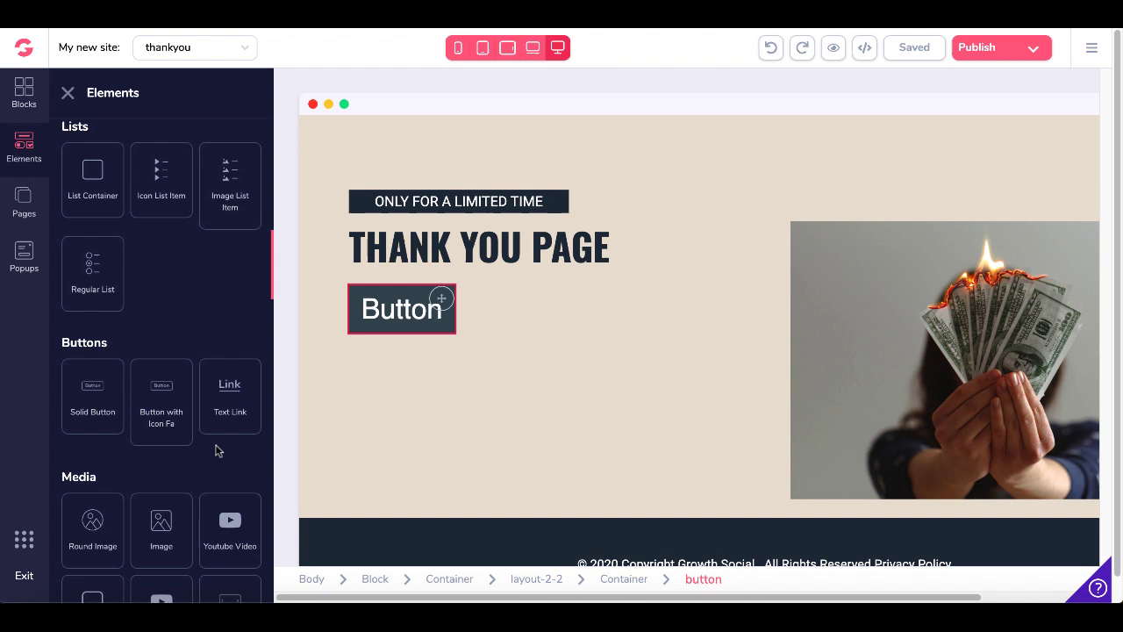
pyautogui.scroll(-2, 216, 449)
pyautogui.scroll(-3, 216, 447)
pyautogui.scroll(-2, 218, 450)
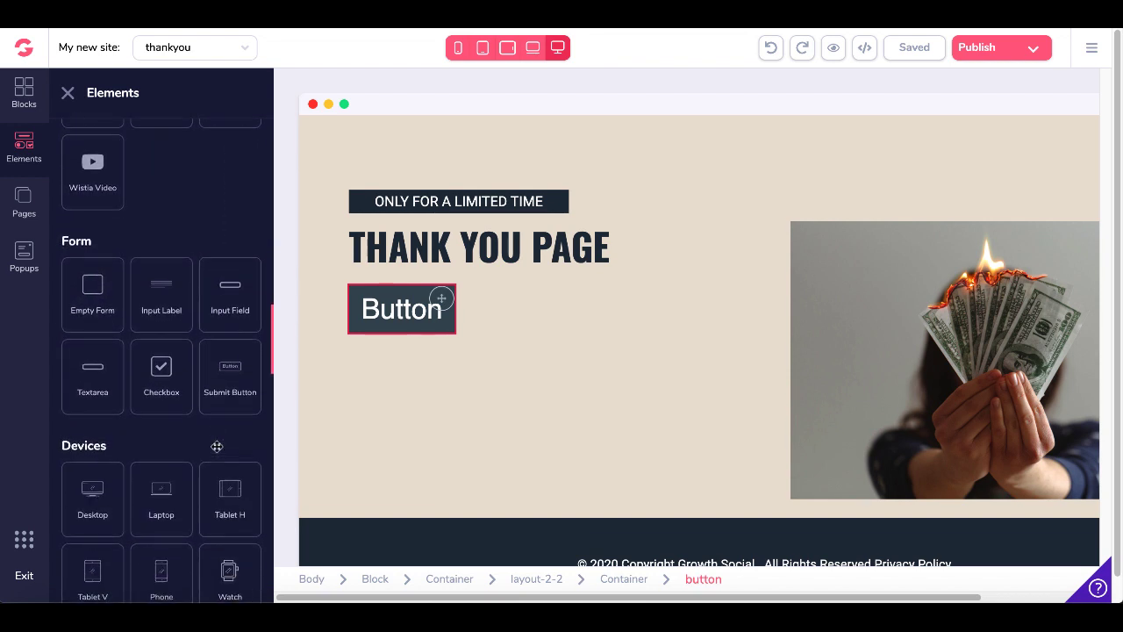
pyautogui.scroll(-2, 218, 451)
pyautogui.scroll(-1, 219, 451)
pyautogui.scroll(-1, 219, 451)
pyautogui.scroll(-1, 219, 451)
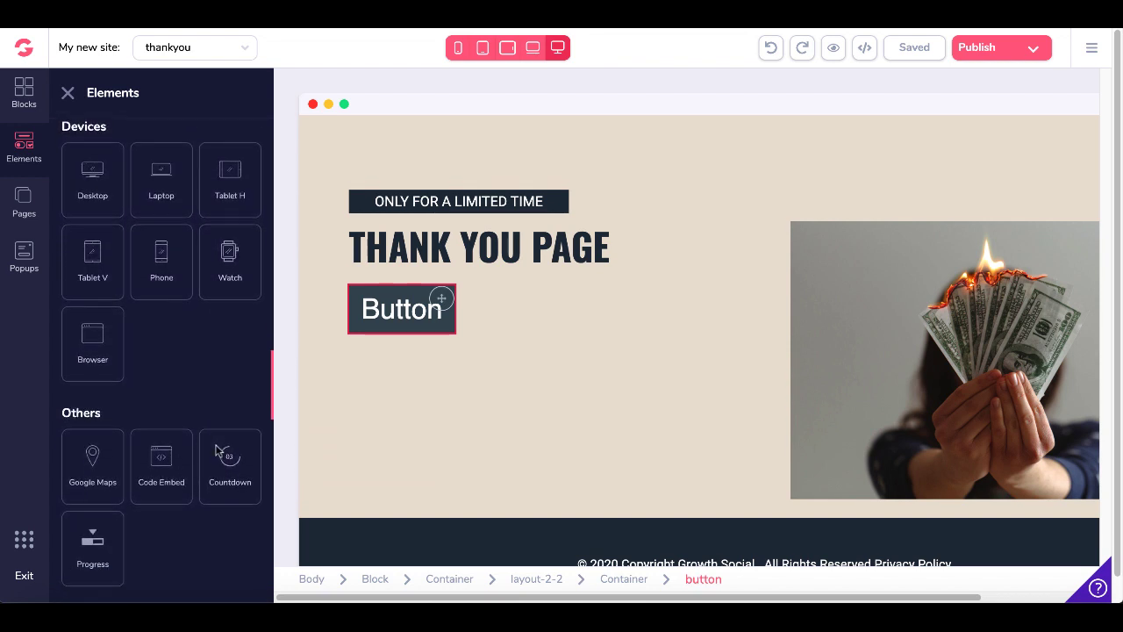
pyautogui.scroll(-1, 218, 451)
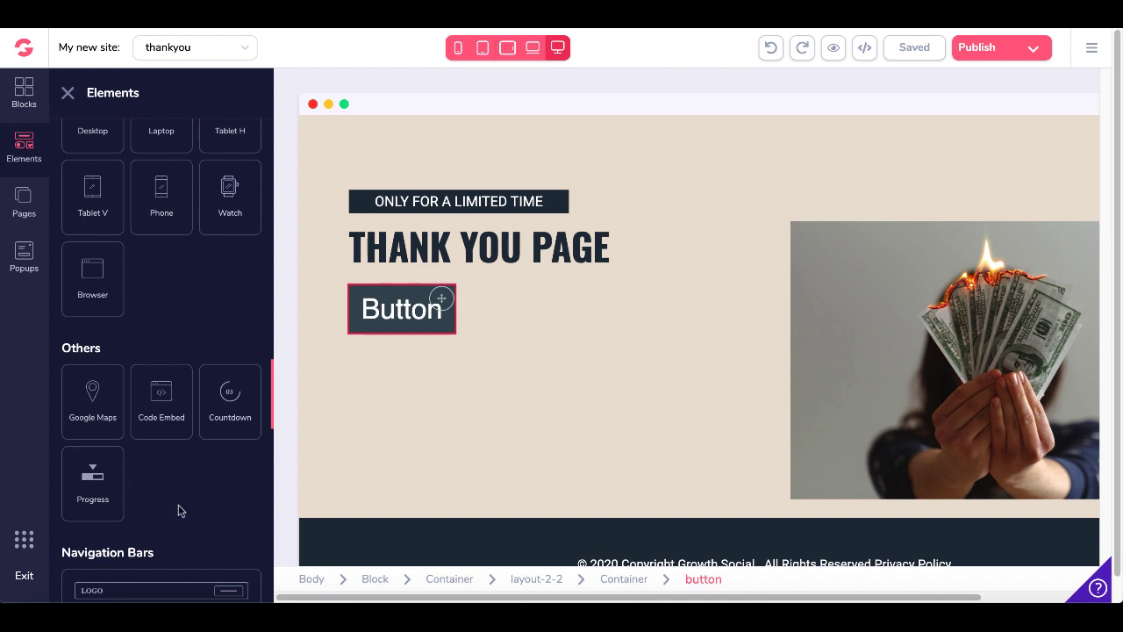
pyautogui.scroll(-1, 179, 509)
pyautogui.scroll(-5, 179, 509)
pyautogui.scroll(-4, 179, 509)
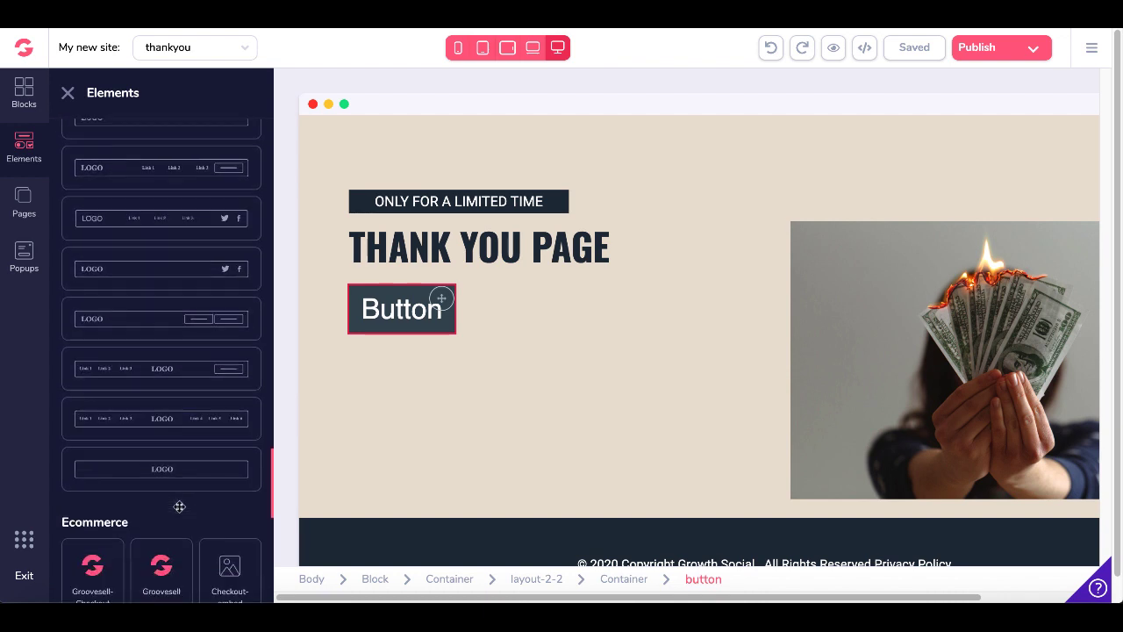
pyautogui.scroll(-4, 179, 509)
pyautogui.scroll(-2, 179, 506)
pyautogui.scroll(-3, 179, 507)
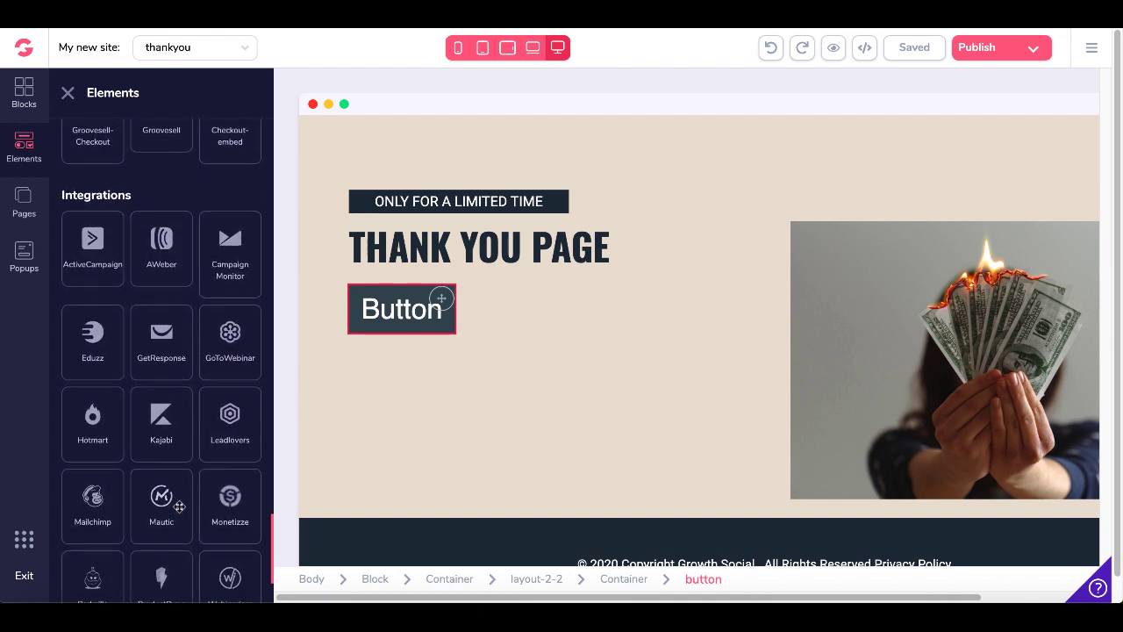
pyautogui.scroll(-3, 179, 508)
pyautogui.scroll(13, 179, 509)
pyautogui.scroll(10, 179, 509)
pyautogui.scroll(8, 179, 509)
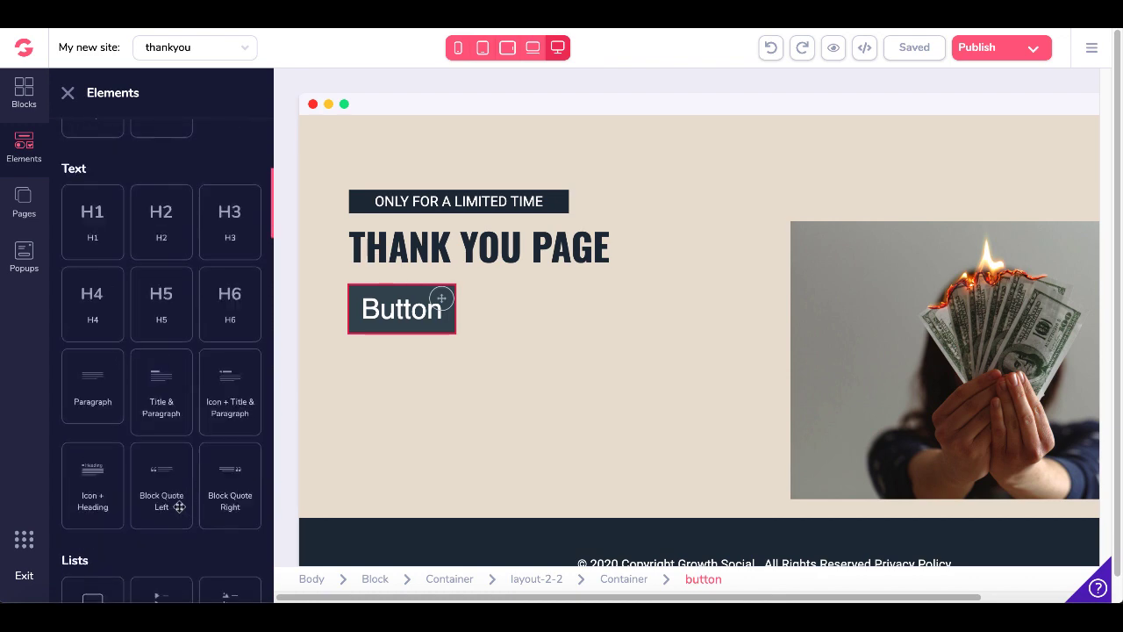
pyautogui.scroll(6, 179, 509)
# Search the GrooveFunnels feature request board for 'redirect'.
pyautogui.click(488, 479)
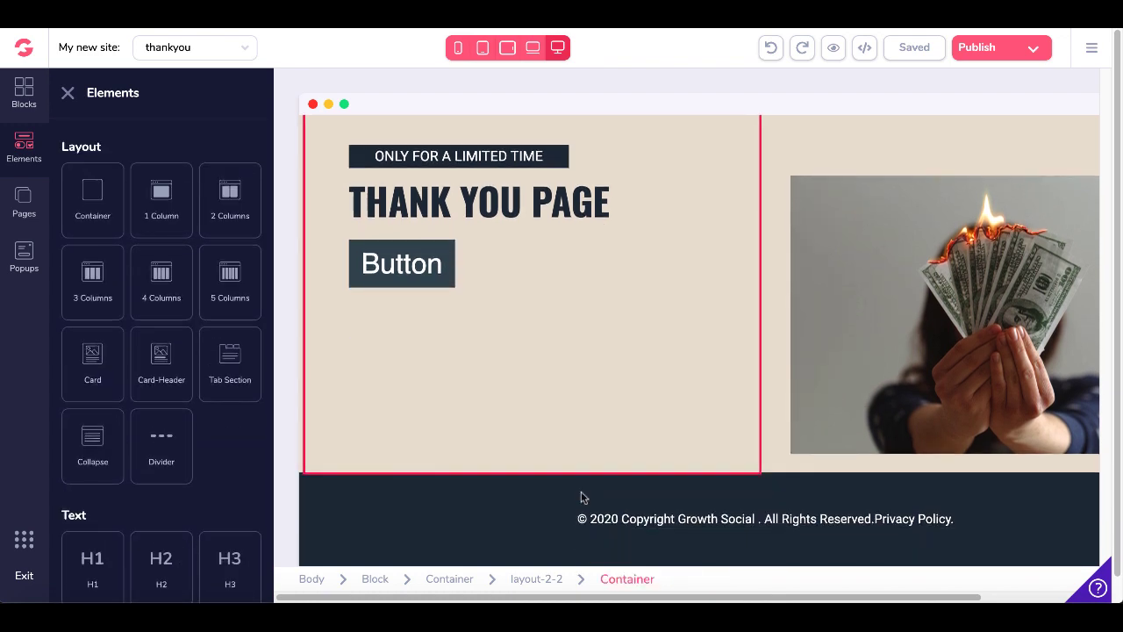
pyautogui.scroll(-1, 582, 495)
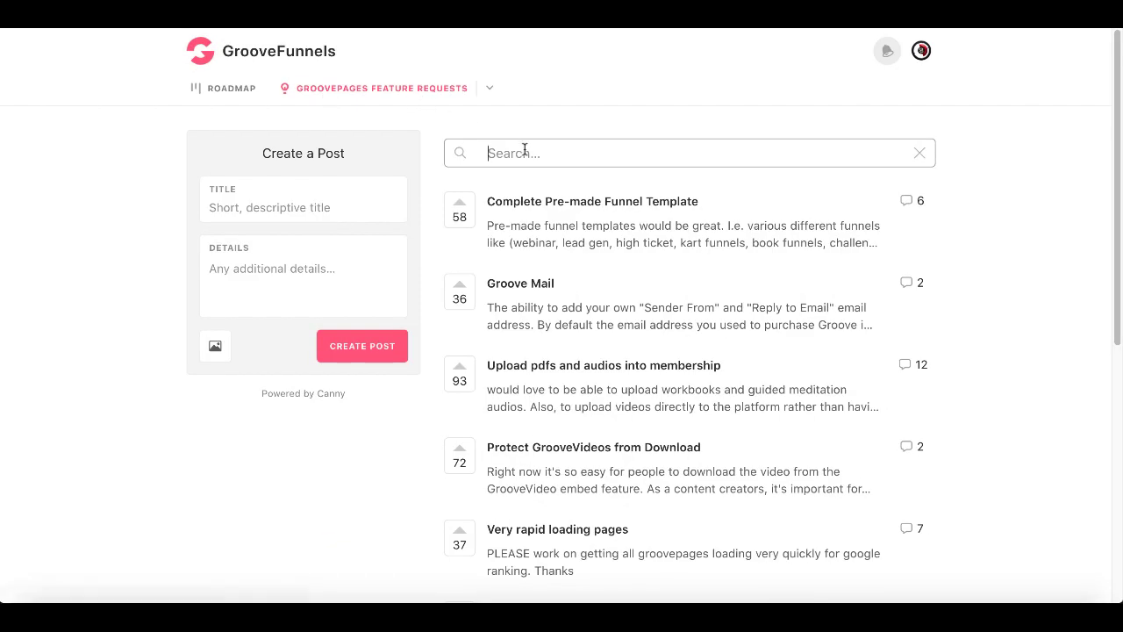
pyautogui.write('redirect')
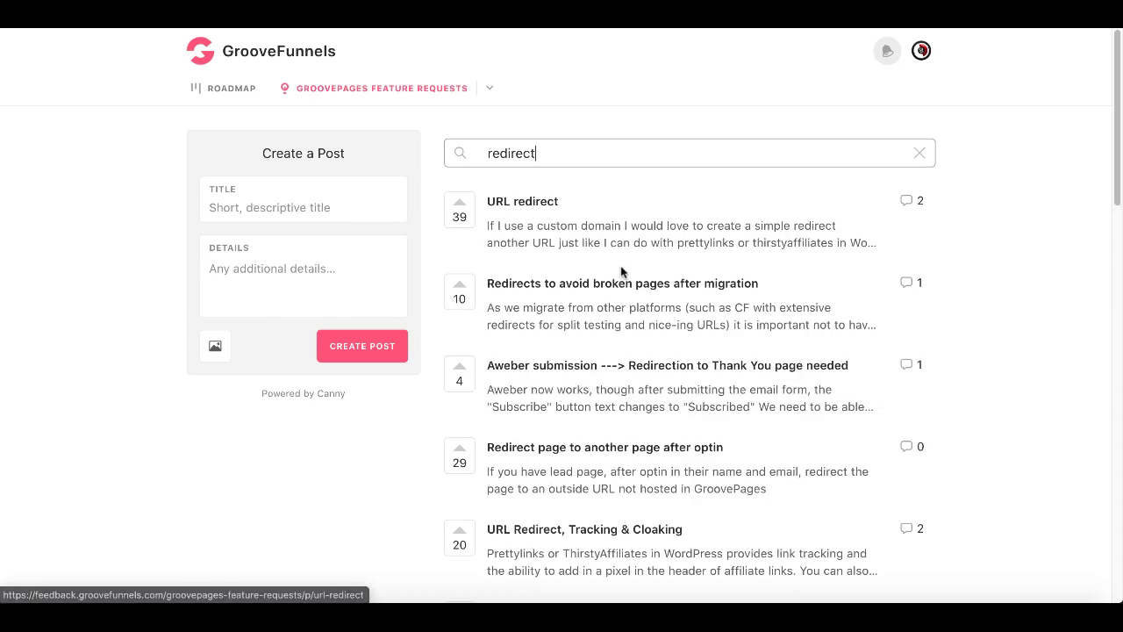
# Open the 'Automatic Timed Redirect' request and upvote it to 10 votes.
pyautogui.scroll(-1, 649, 341)
pyautogui.scroll(-2, 650, 341)
pyautogui.scroll(-2, 650, 341)
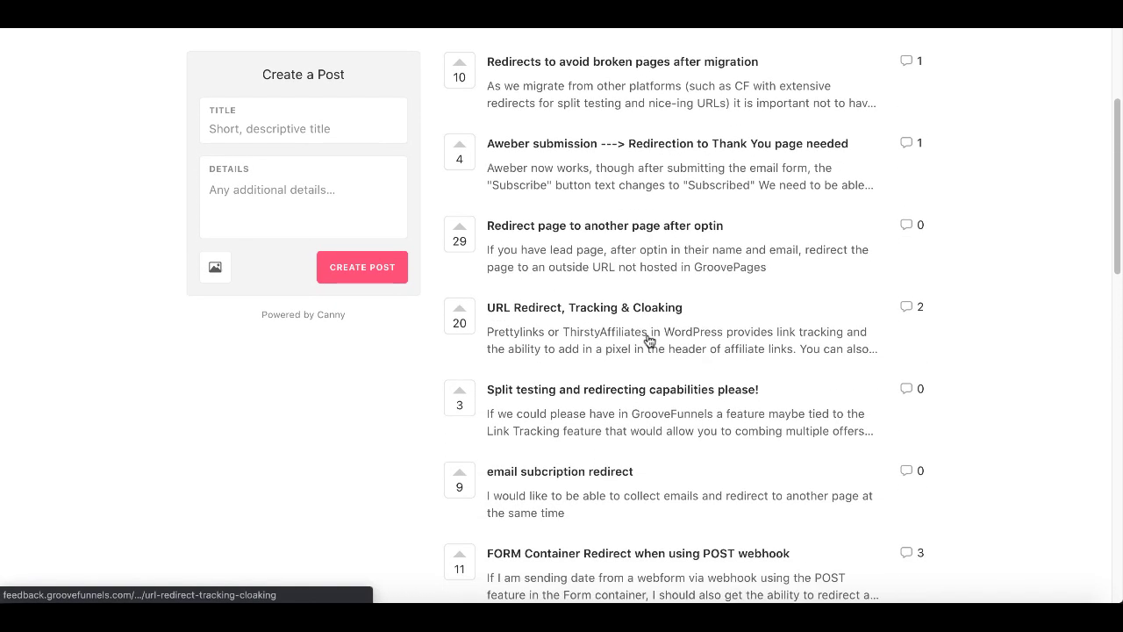
pyautogui.scroll(-2, 650, 342)
pyautogui.scroll(-1, 649, 342)
pyautogui.scroll(-1, 649, 342)
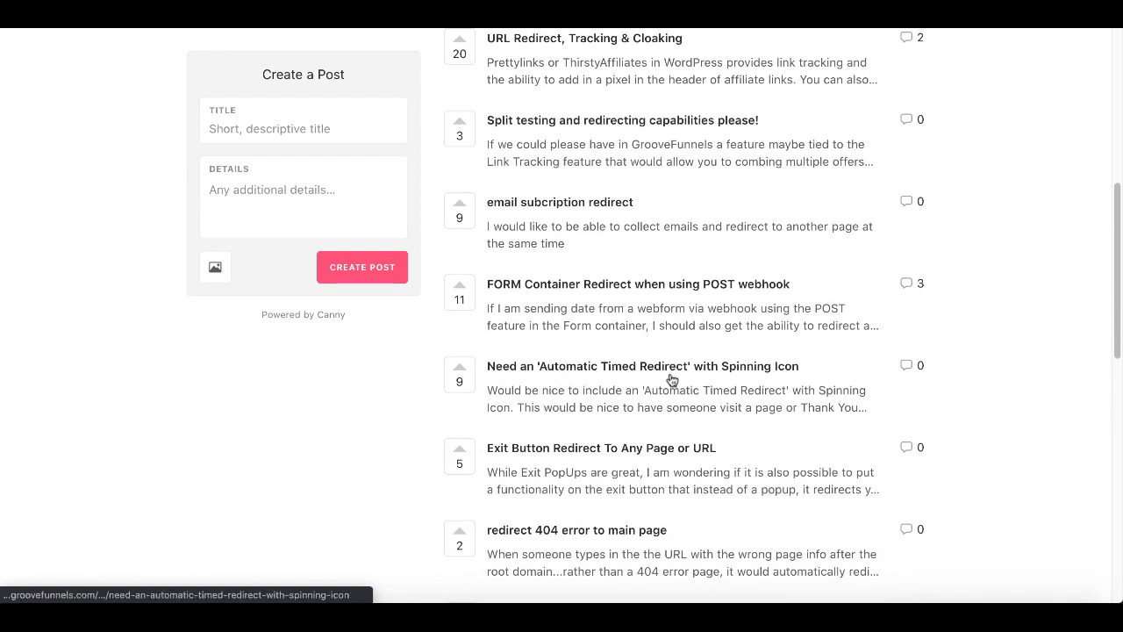
pyautogui.click(580, 368)
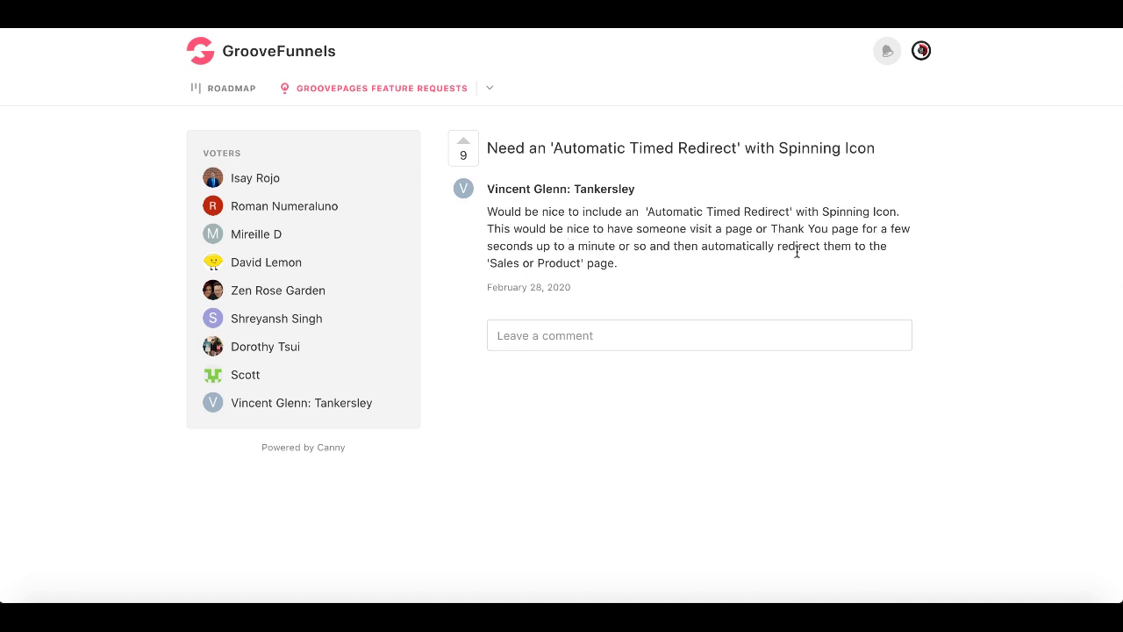
pyautogui.click(466, 154)
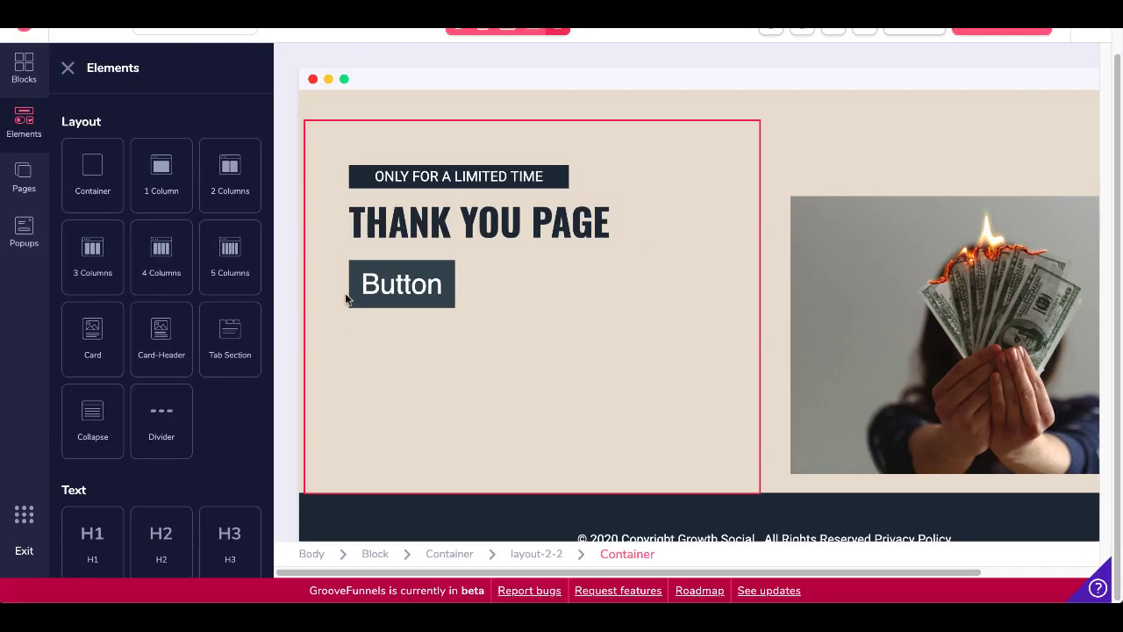
# Switch to the Instant Lead Generation page and open its live published version.
pyautogui.scroll(1, 346, 299)
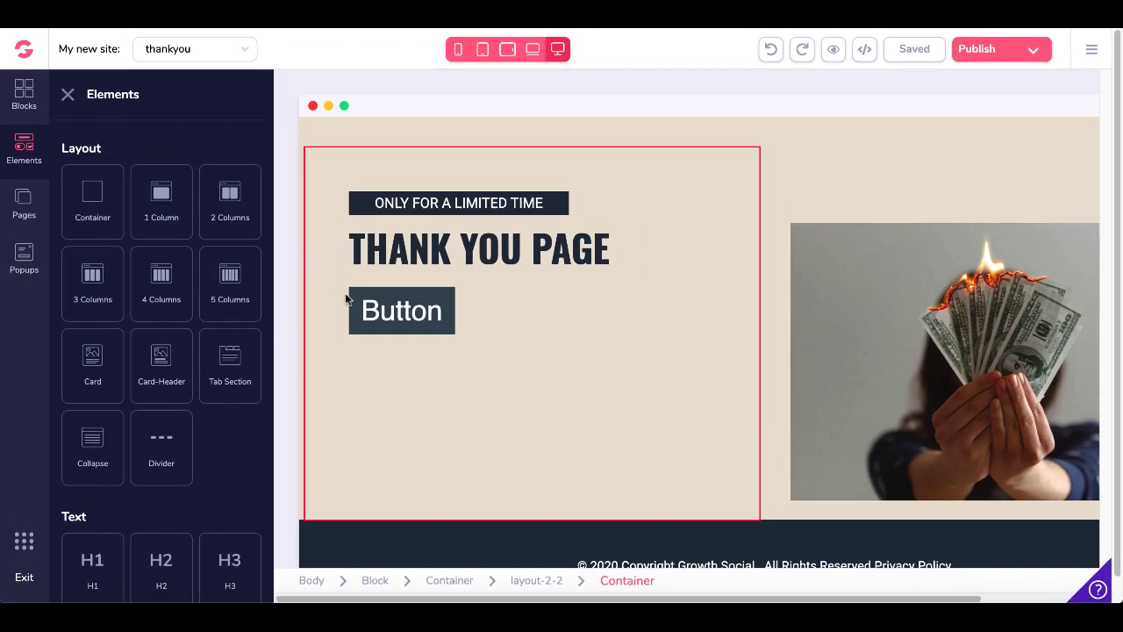
pyautogui.click(22, 199)
pyautogui.click(175, 206)
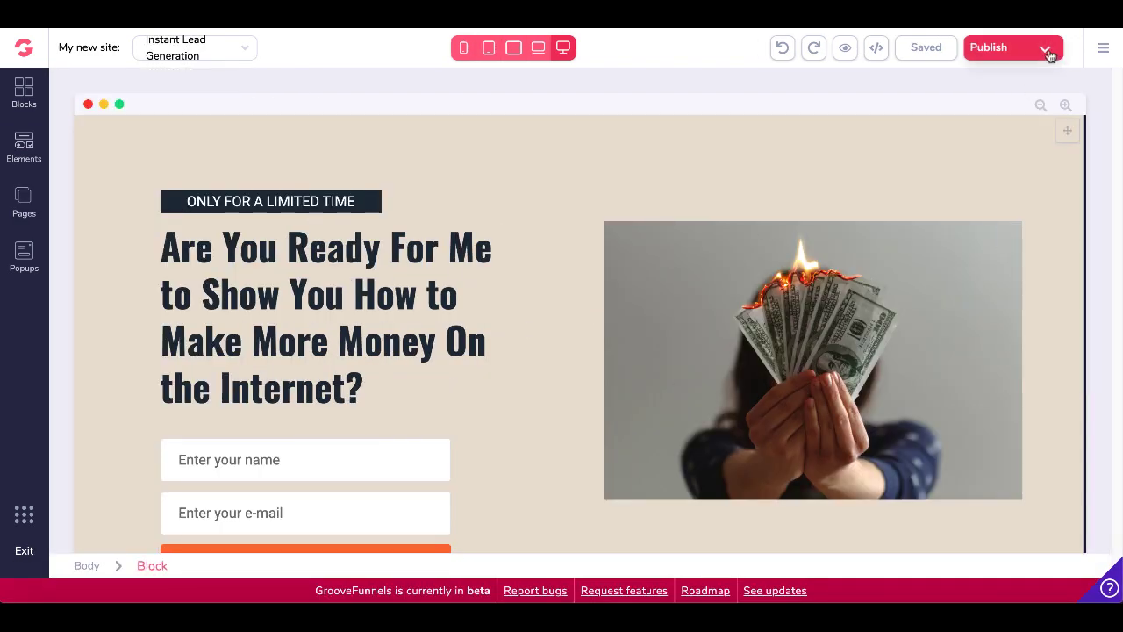
pyautogui.click(1050, 55)
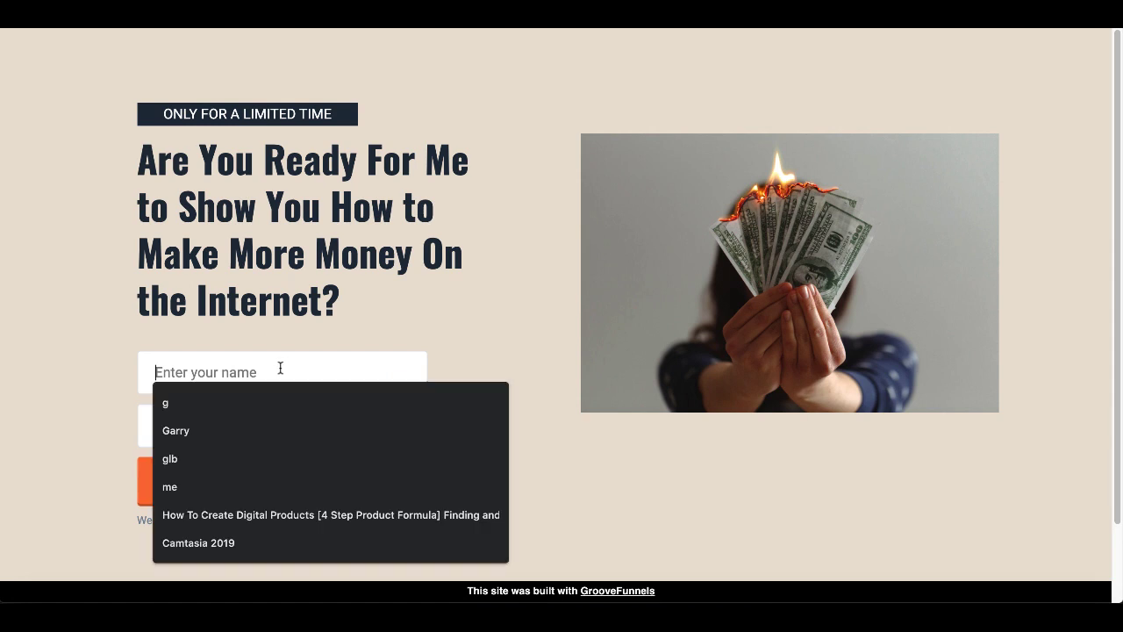
# Submit the live opt-in form with the autofilled 'meme@' email and view the thank-you page.
pyautogui.write('me')
pyautogui.write('me@')
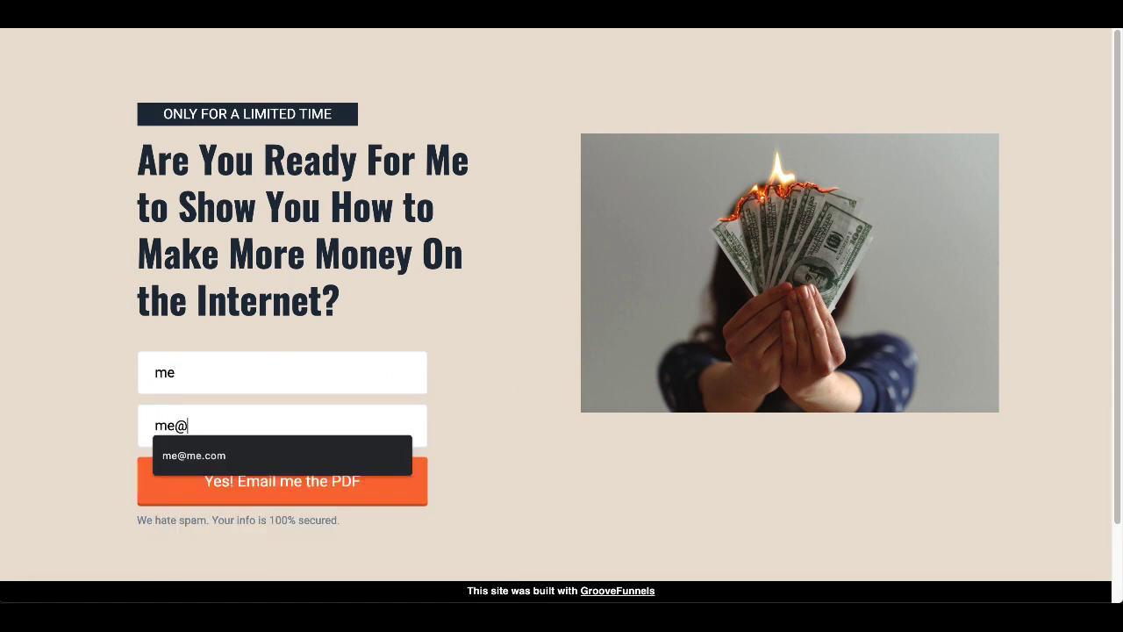
pyautogui.click(260, 447)
pyautogui.click(331, 484)
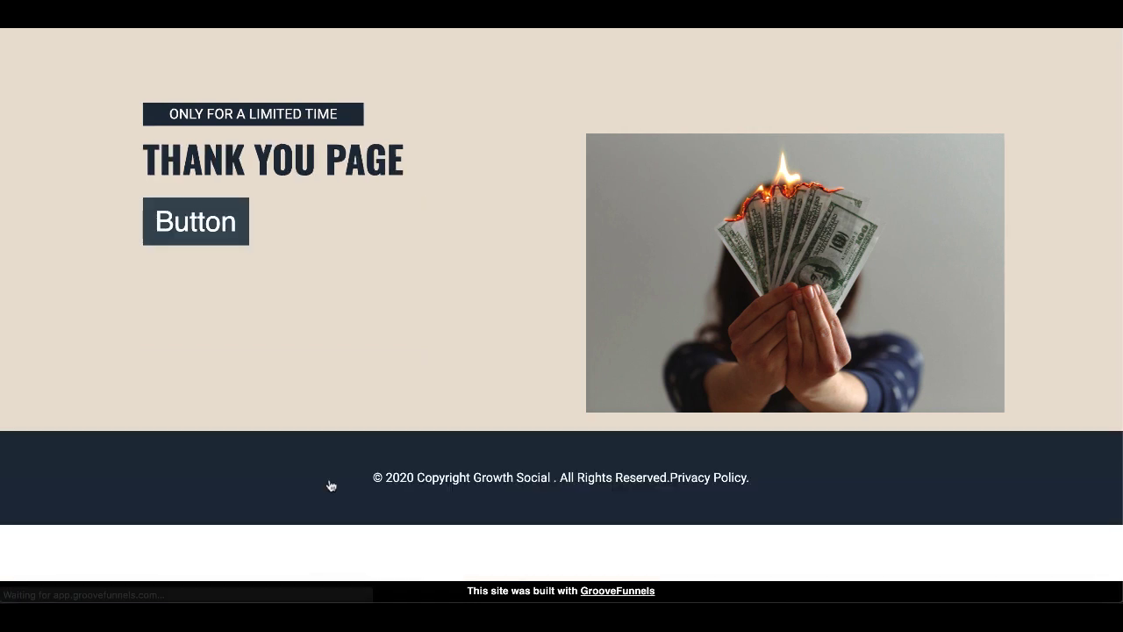
pyautogui.moveTo(141, 161); pyautogui.dragTo(409, 155)
pyautogui.click(234, 218)
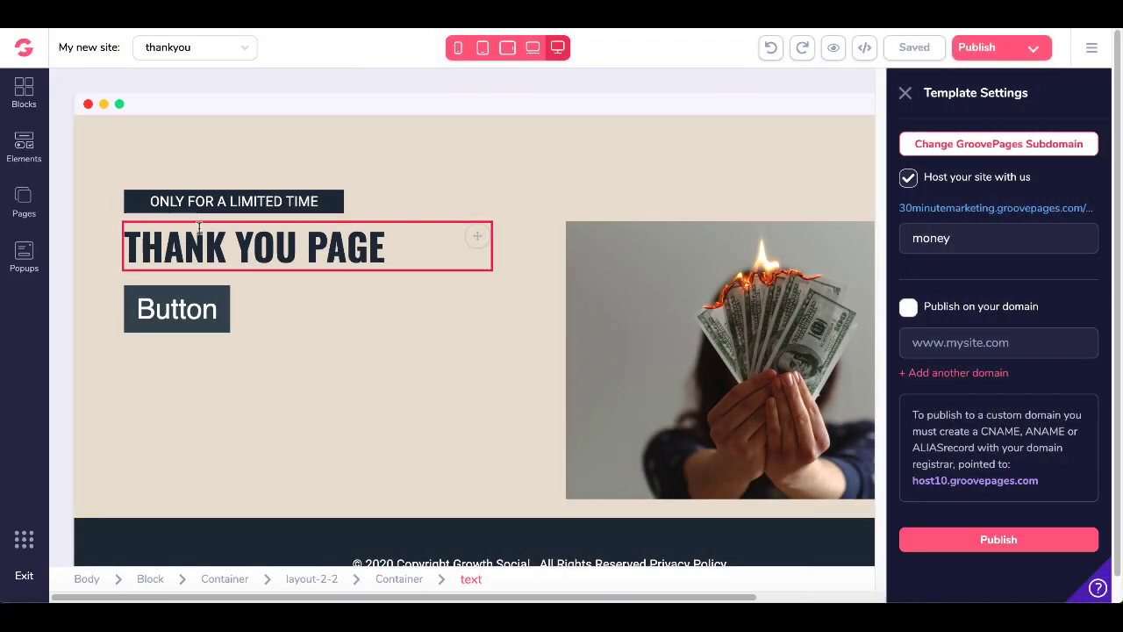
# Open the thankyou page's settings and select its 'Include in <head>' code field.
pyautogui.click(25, 204)
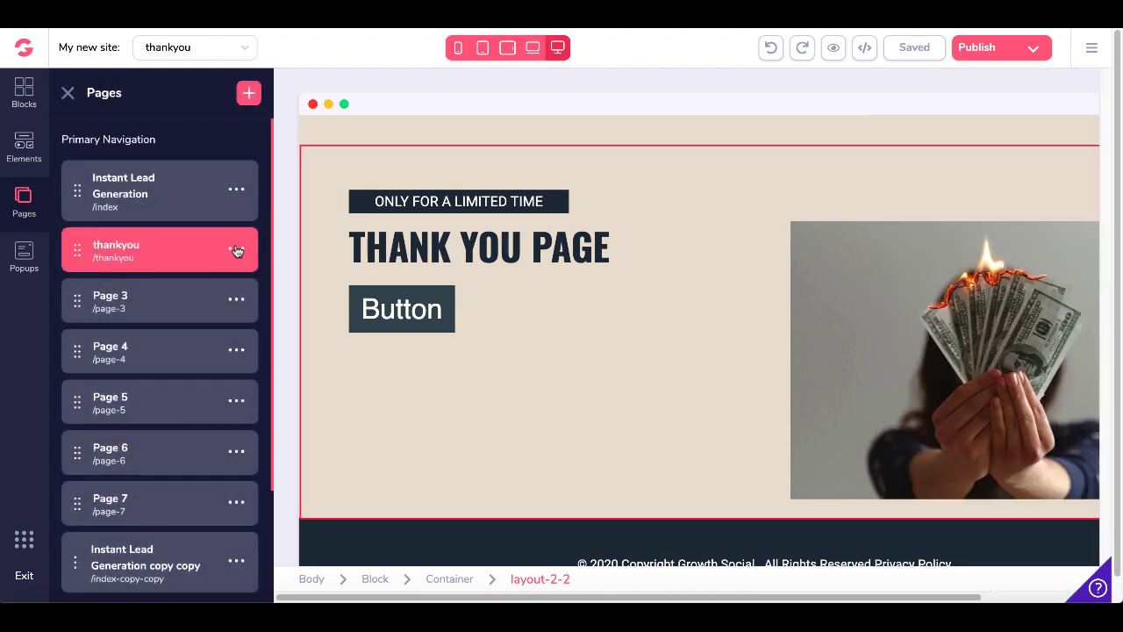
pyautogui.click(236, 249)
pyautogui.click(125, 292)
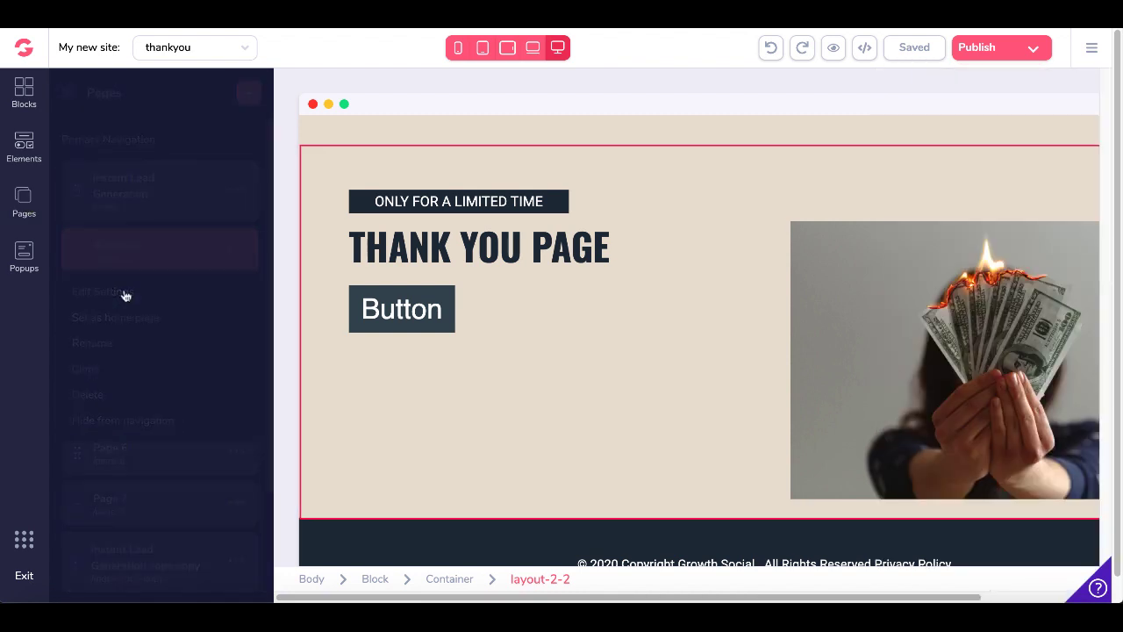
pyautogui.scroll(-3, 199, 408)
pyautogui.scroll(-3, 200, 409)
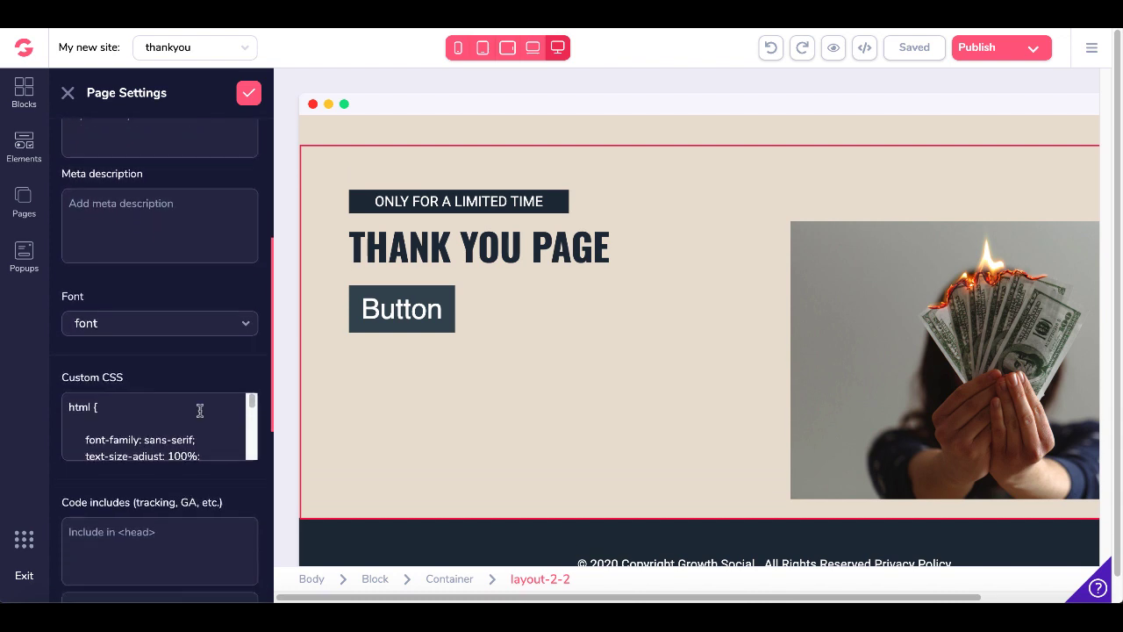
pyautogui.scroll(-1, 200, 410)
pyautogui.hotkey('ctrl', 'v')
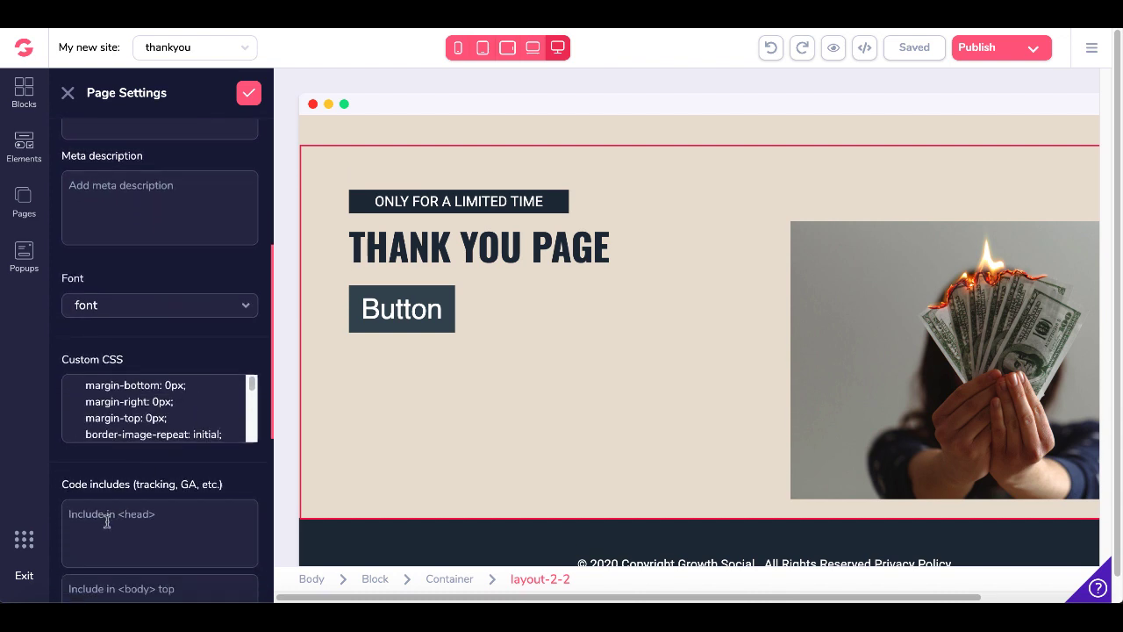
pyautogui.scroll(-3, 107, 521)
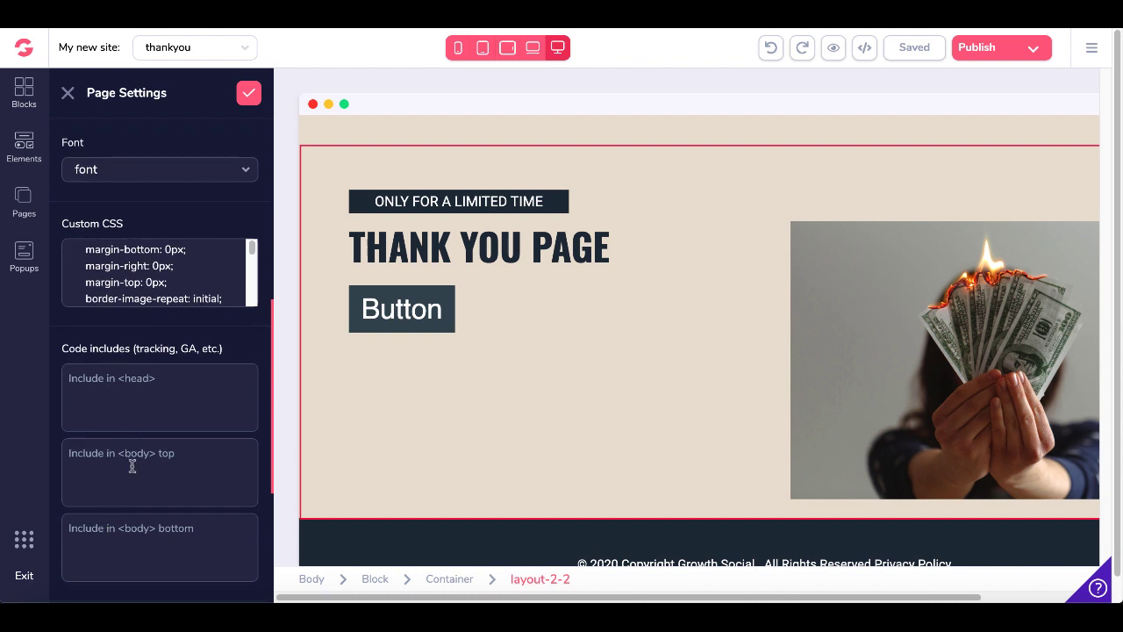
pyautogui.click(98, 378)
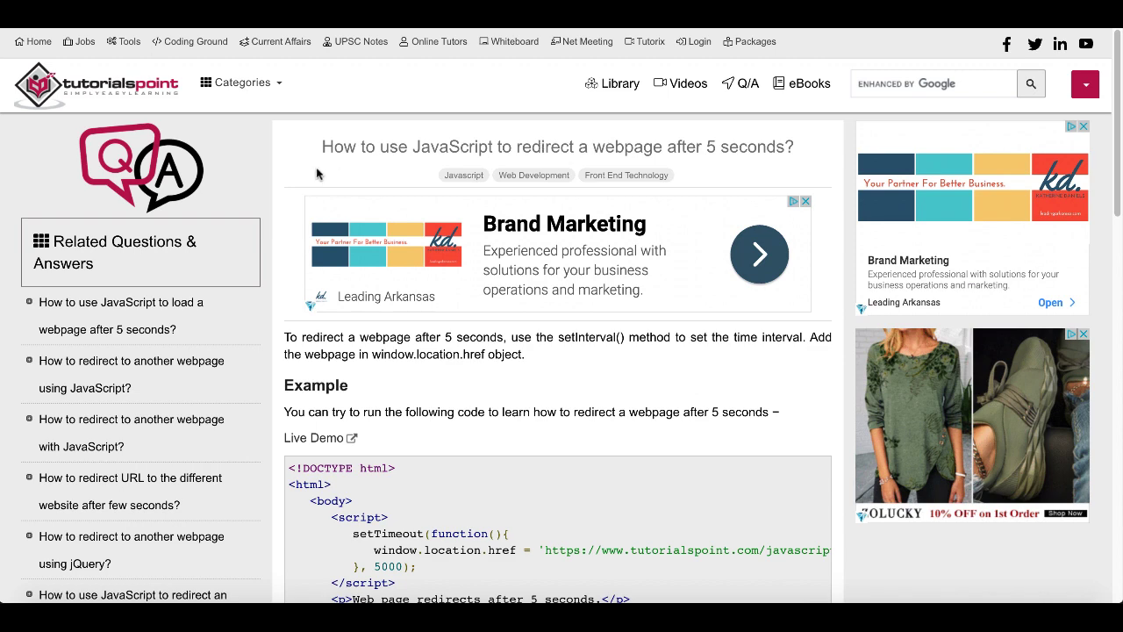
# Copy the 5000-millisecond setTimeout redirect script from the Tutorialspoint example.
pyautogui.moveTo(321, 149); pyautogui.dragTo(795, 151)
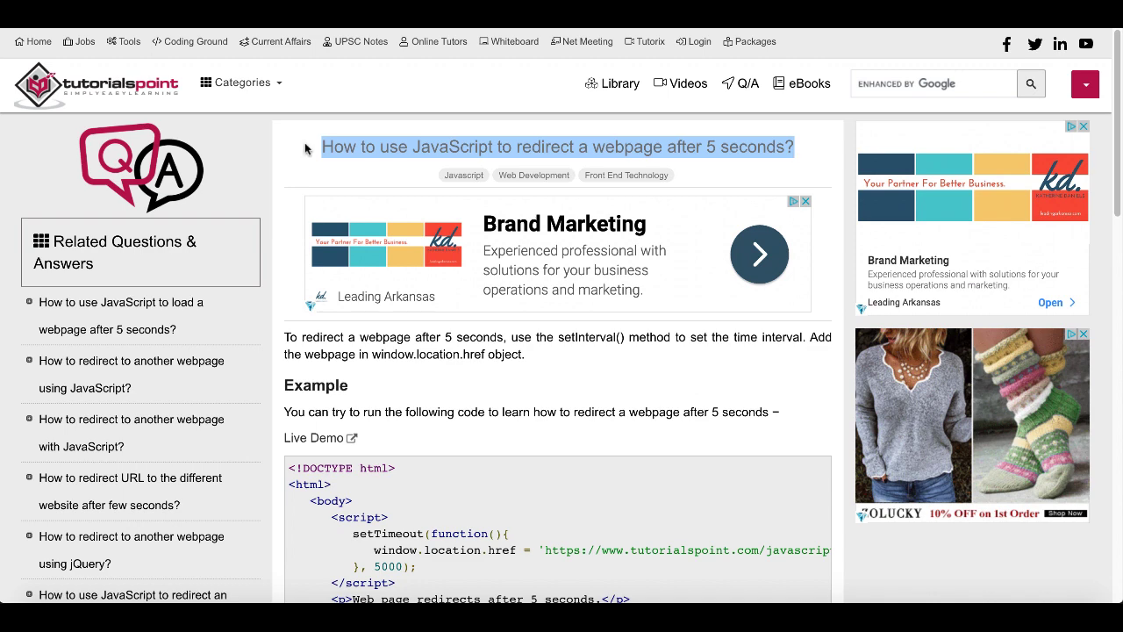
pyautogui.scroll(-1, 450, 498)
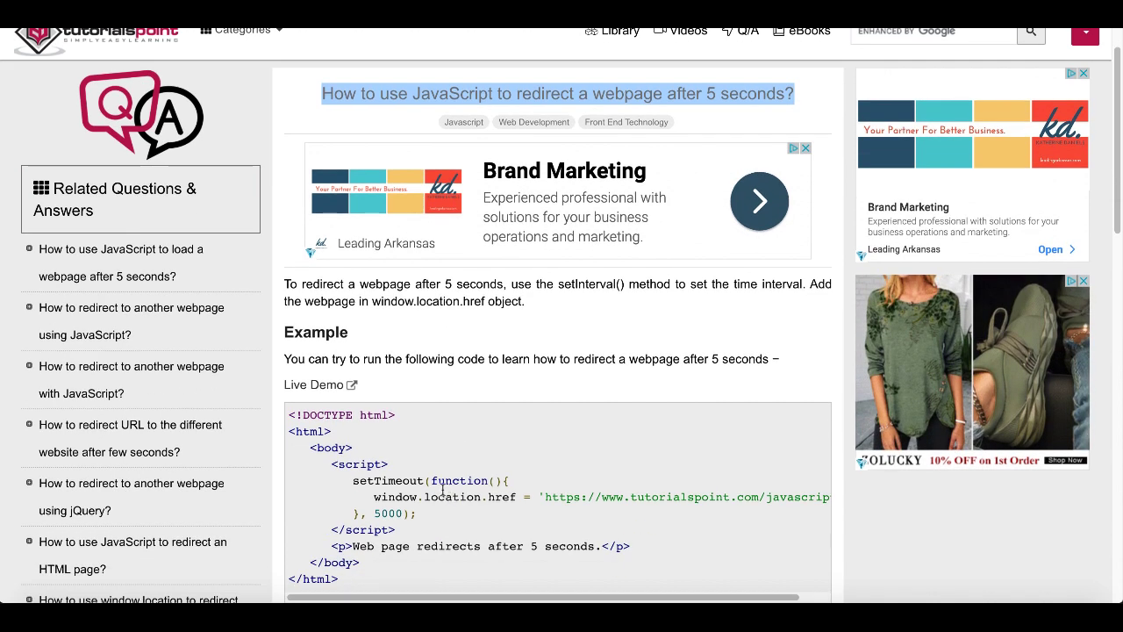
pyautogui.moveTo(332, 465)
pyautogui.mouseDown()
pyautogui.moveTo(402, 470)
pyautogui.moveTo(389, 512)
pyautogui.mouseUp()
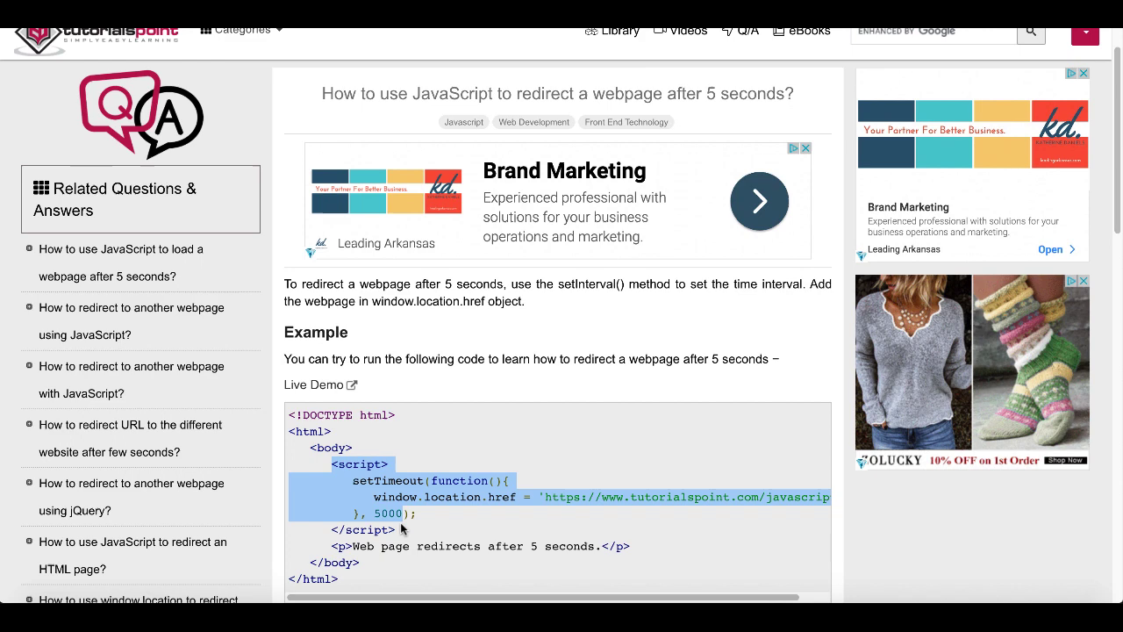
pyautogui.rightClick(390, 512)
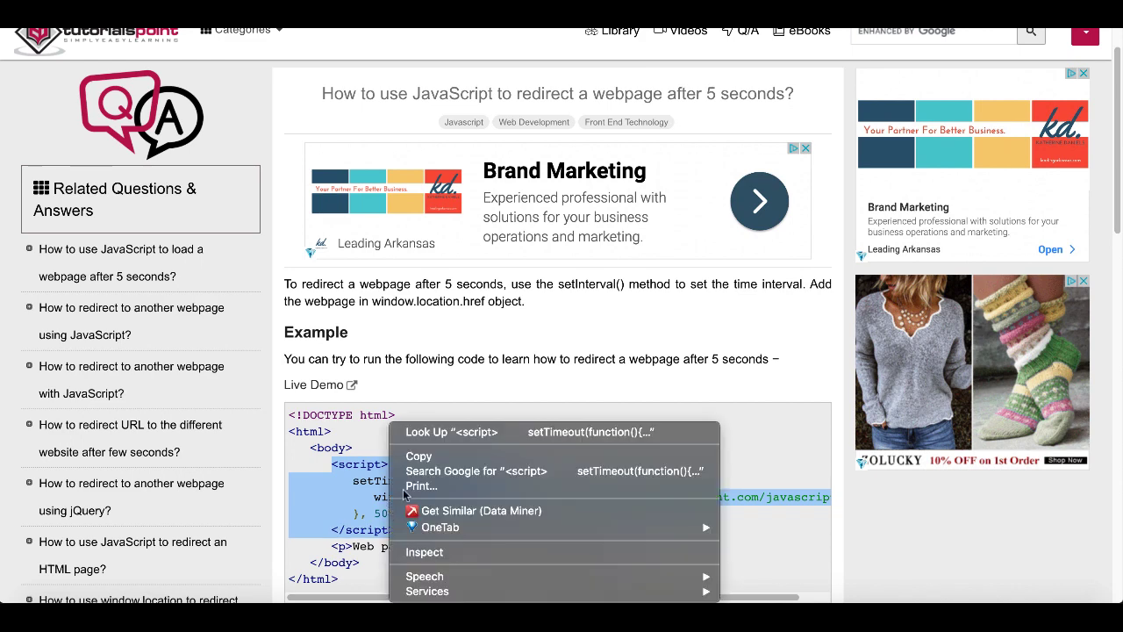
pyautogui.click(431, 457)
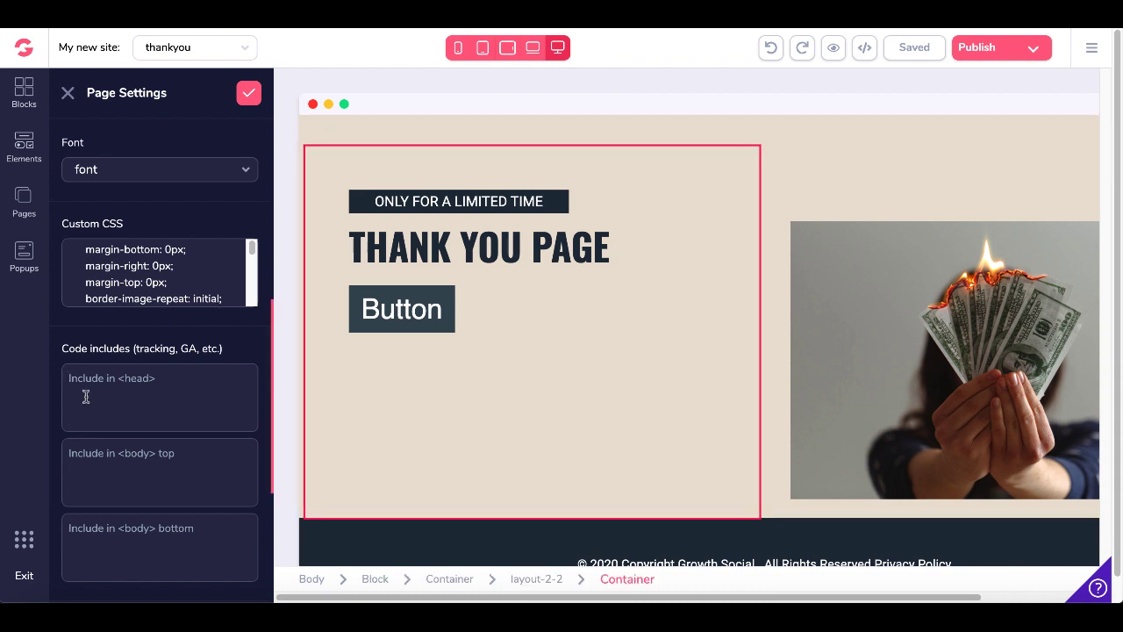
# Paste the redirect script into the head field and change its URL to 30minutemarketing.net.
pyautogui.rightClick(86, 397)
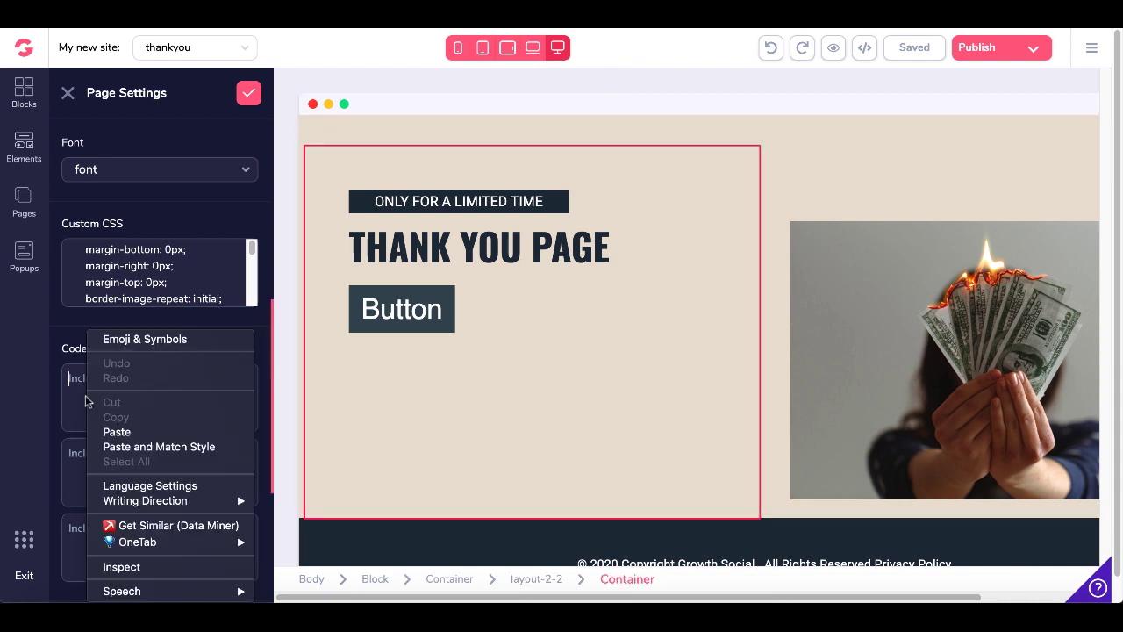
pyautogui.click(128, 428)
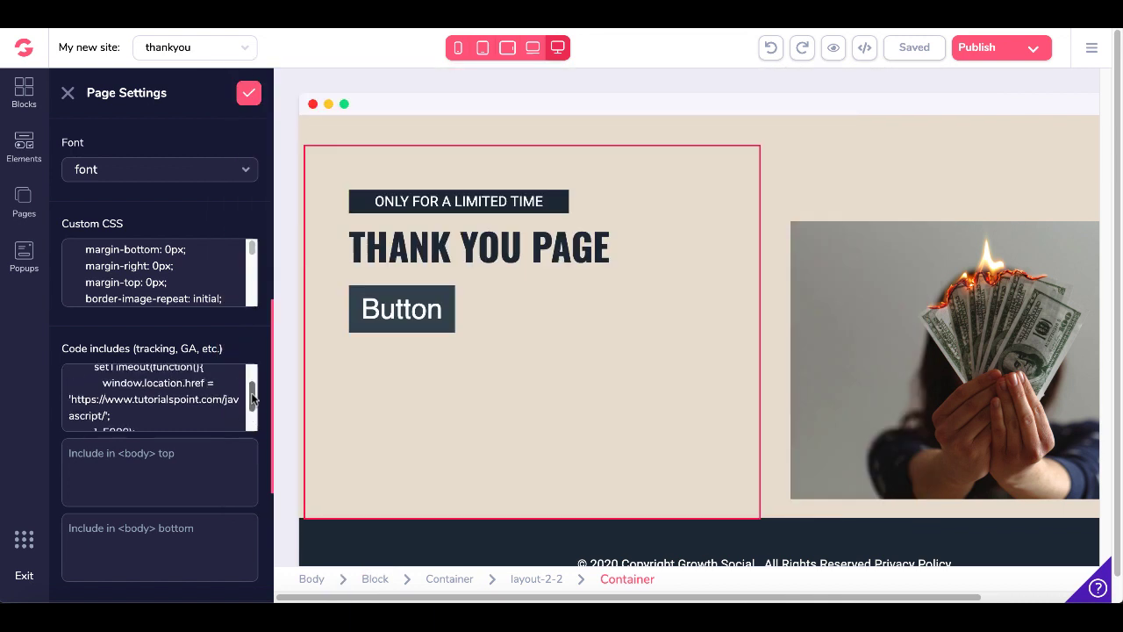
pyautogui.moveTo(254, 415)
pyautogui.mouseDown()
pyautogui.moveTo(252, 382)
pyautogui.moveTo(253, 401)
pyautogui.mouseUp()
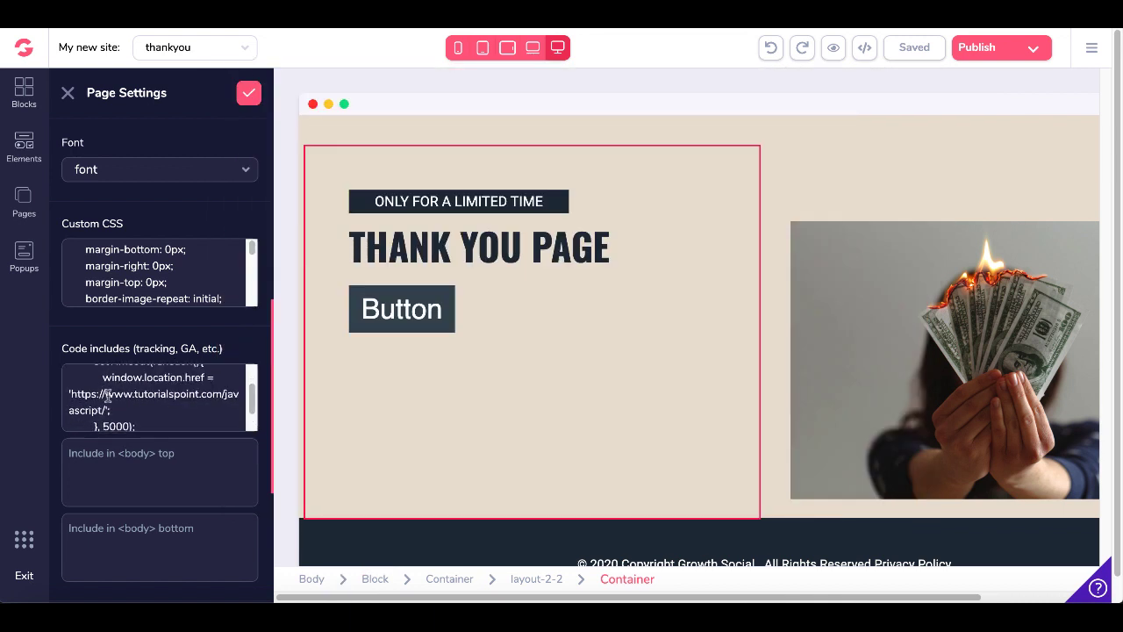
pyautogui.moveTo(103, 394); pyautogui.dragTo(107, 407)
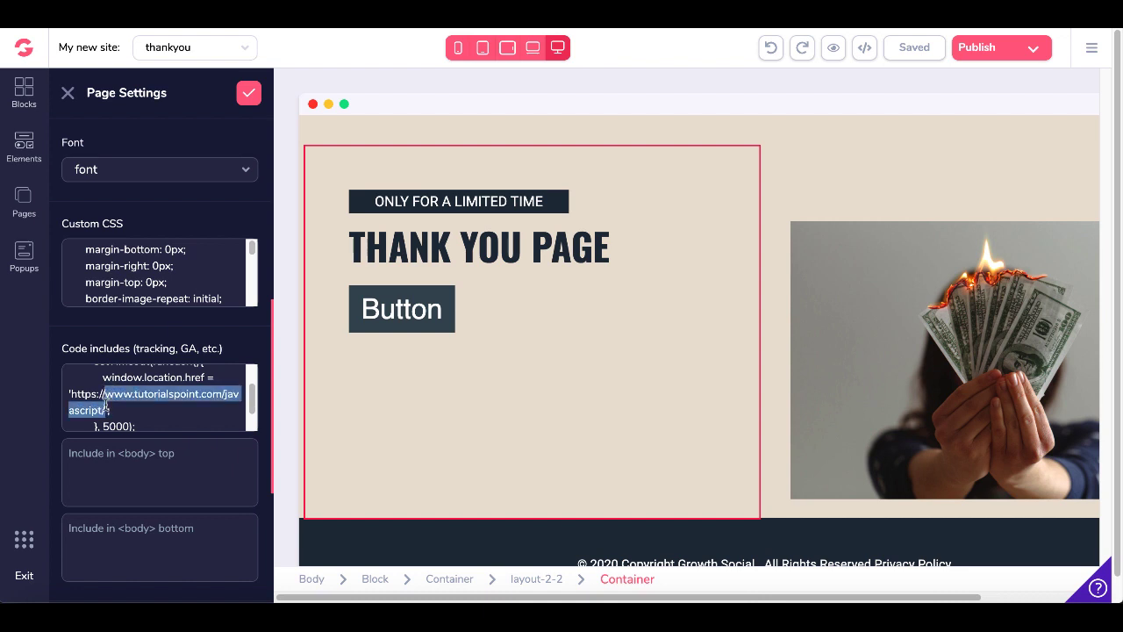
pyautogui.write('30minut')
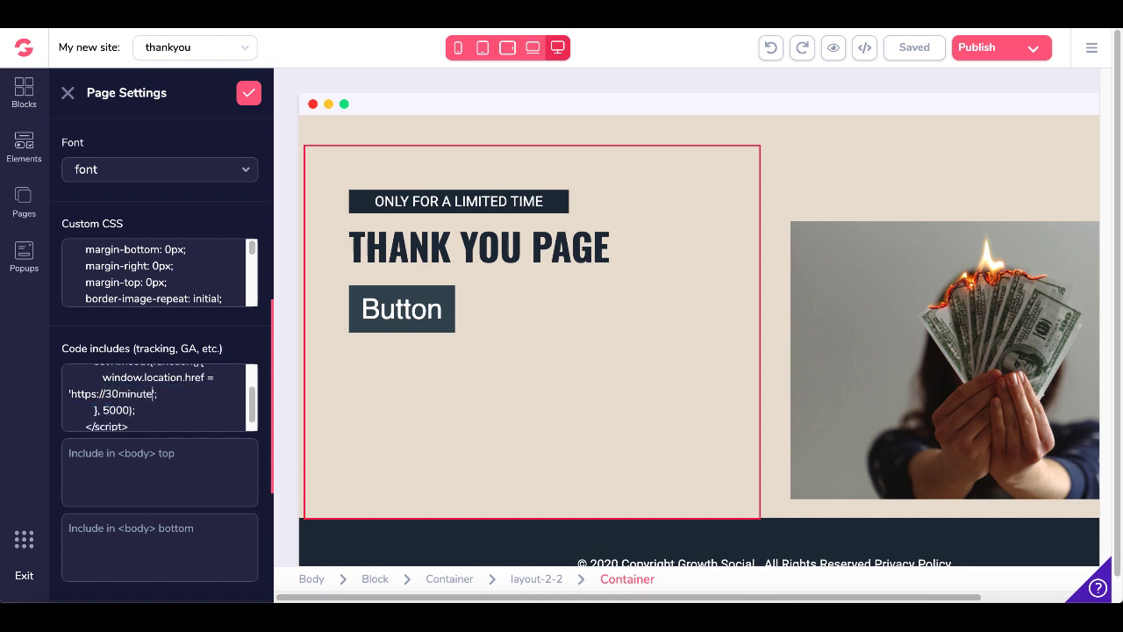
pyautogui.write('emarketing.net')
# Apply the thankyou page settings and publish the site.
pyautogui.click(249, 94)
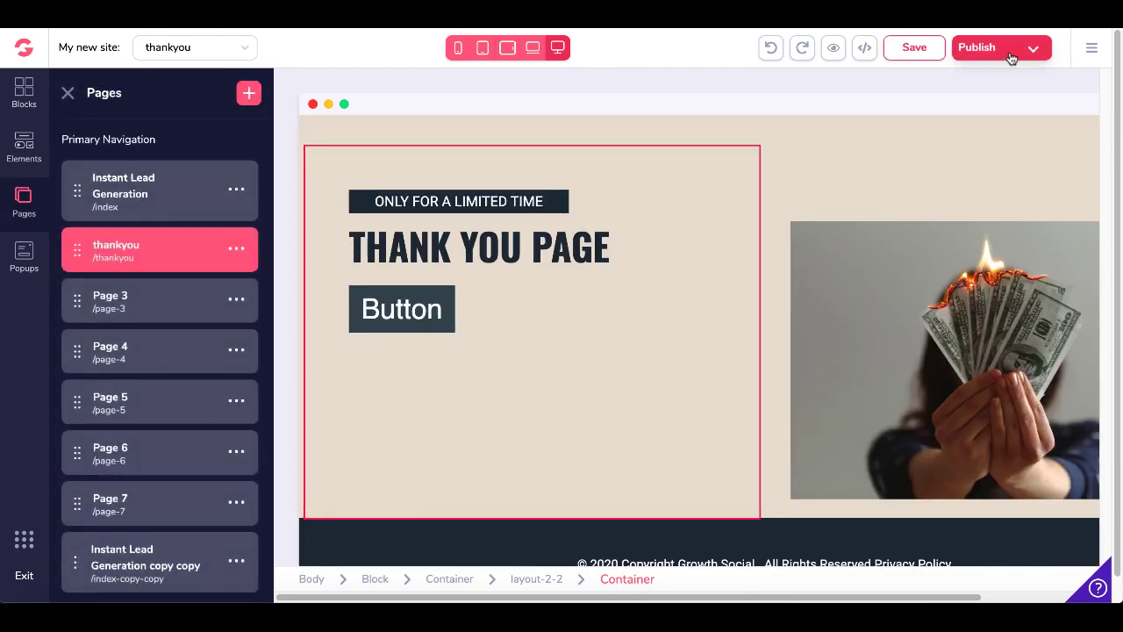
pyautogui.click(1004, 50)
pyautogui.click(1006, 541)
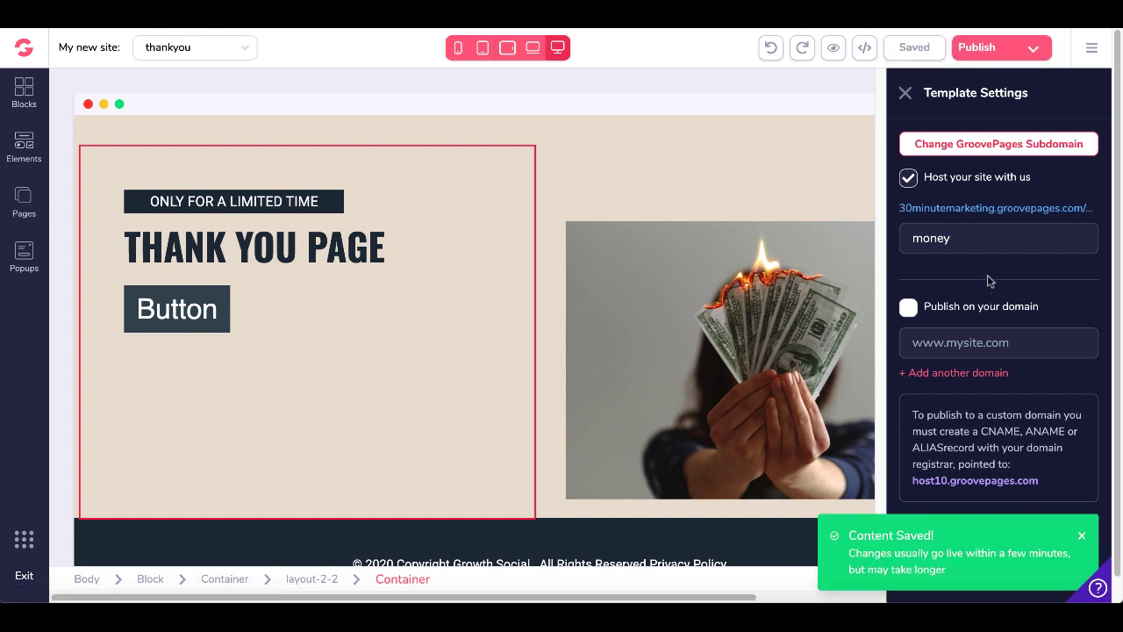
pyautogui.click(975, 208)
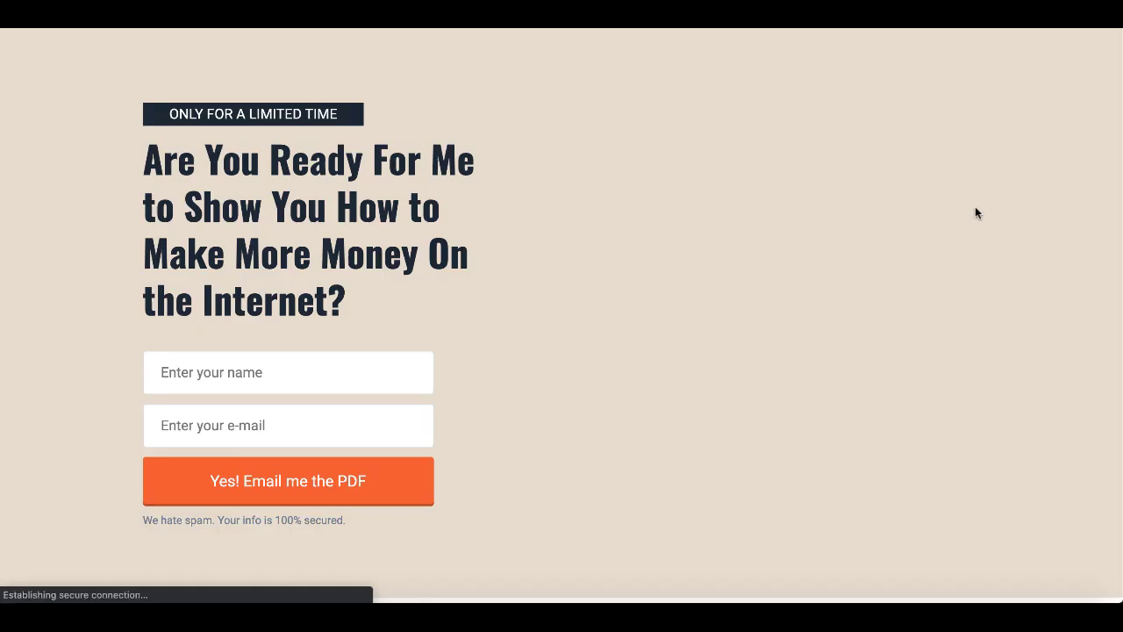
pyautogui.click(183, 370)
pyautogui.write('me')
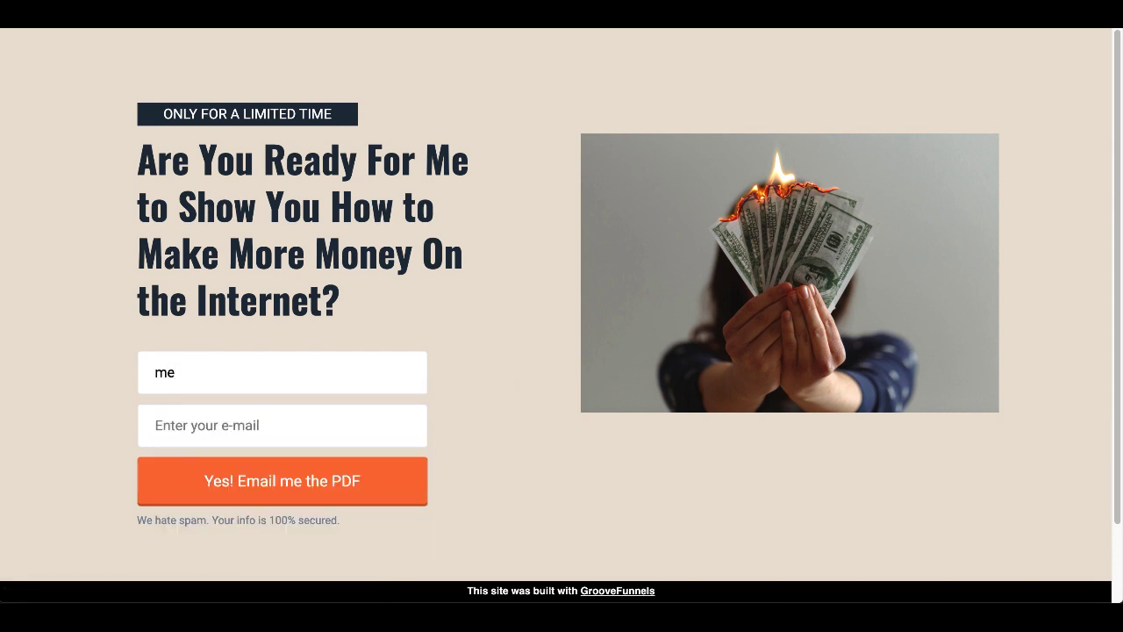
pyautogui.click(208, 423)
pyautogui.write('me@me.com')
pyautogui.click(222, 459)
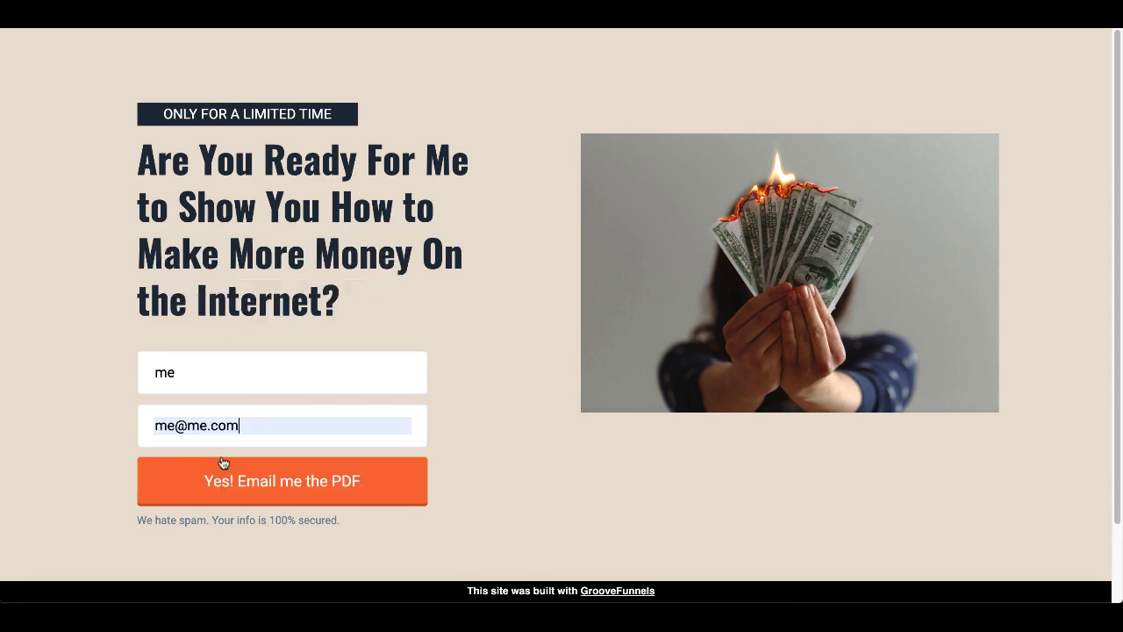
pyautogui.click(364, 492)
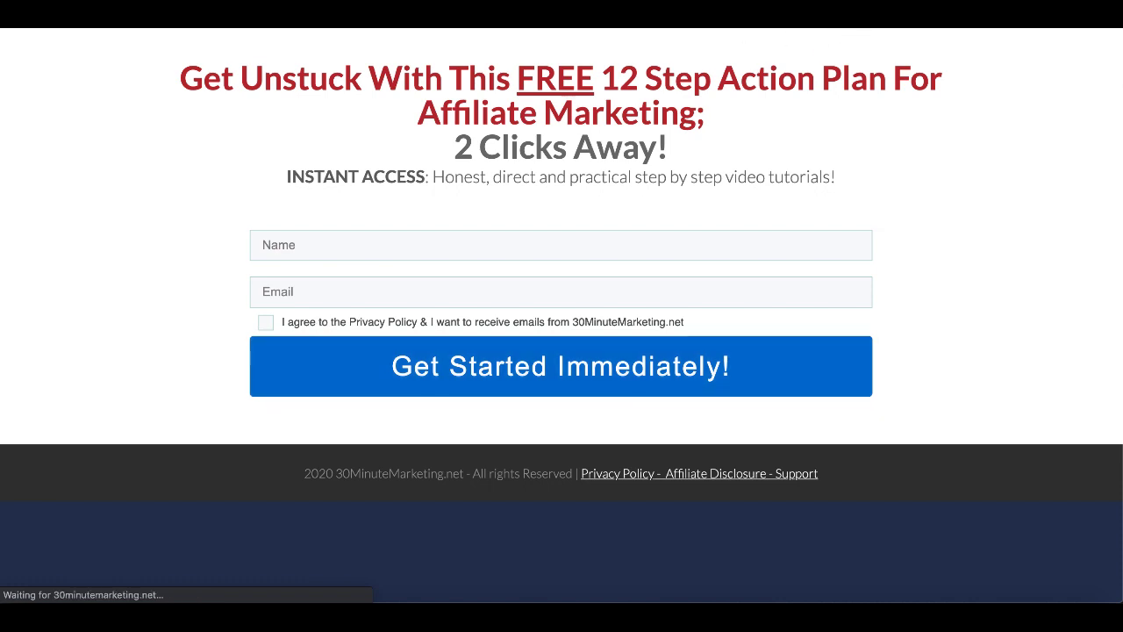
# Revisit the Tutorialspoint five-second redirect article, highlighting its title and example code lines.
pyautogui.click(852, 25)
pyautogui.moveTo(319, 93); pyautogui.dragTo(806, 97)
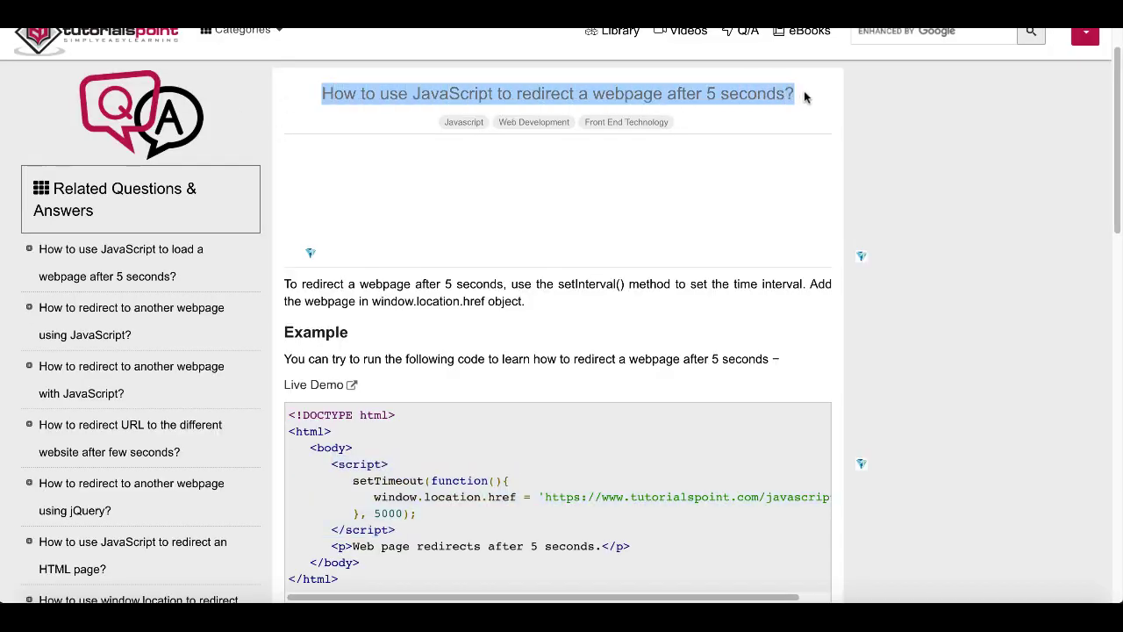
pyautogui.scroll(1, 795, 147)
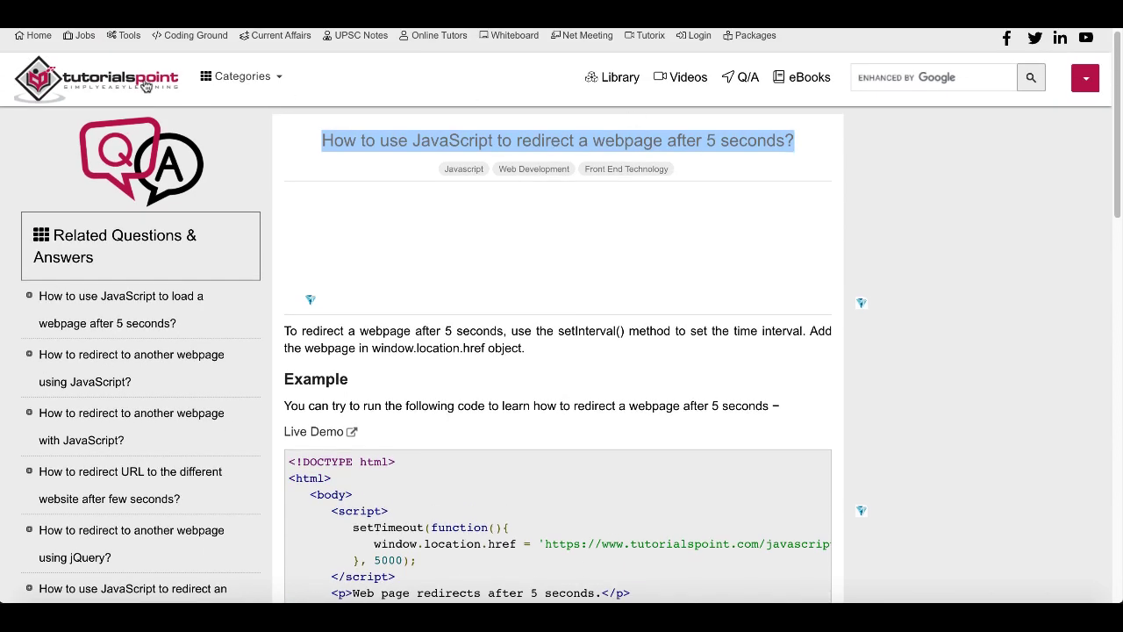
pyautogui.scroll(-1, 678, 395)
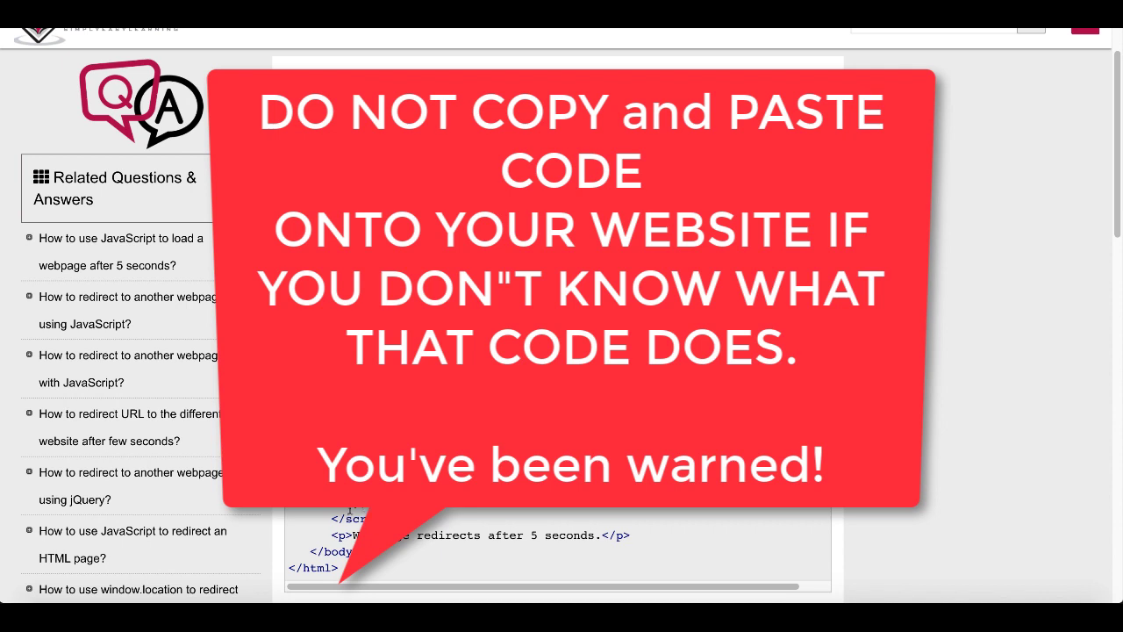
pyautogui.moveTo(430, 523); pyautogui.dragTo(289, 509)
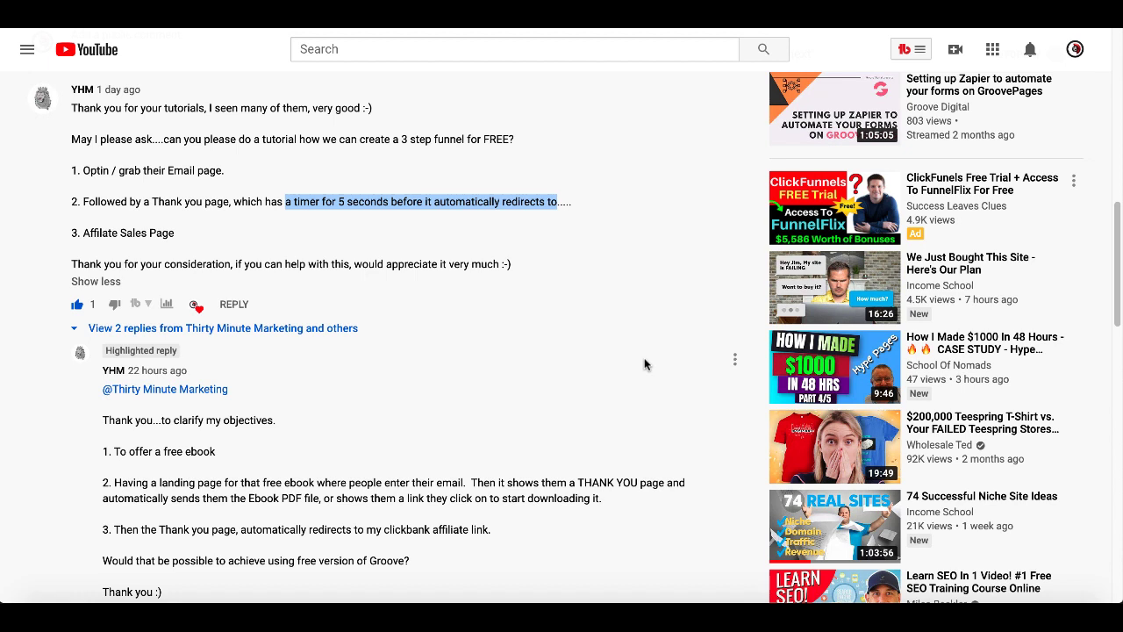
pyautogui.click(645, 364)
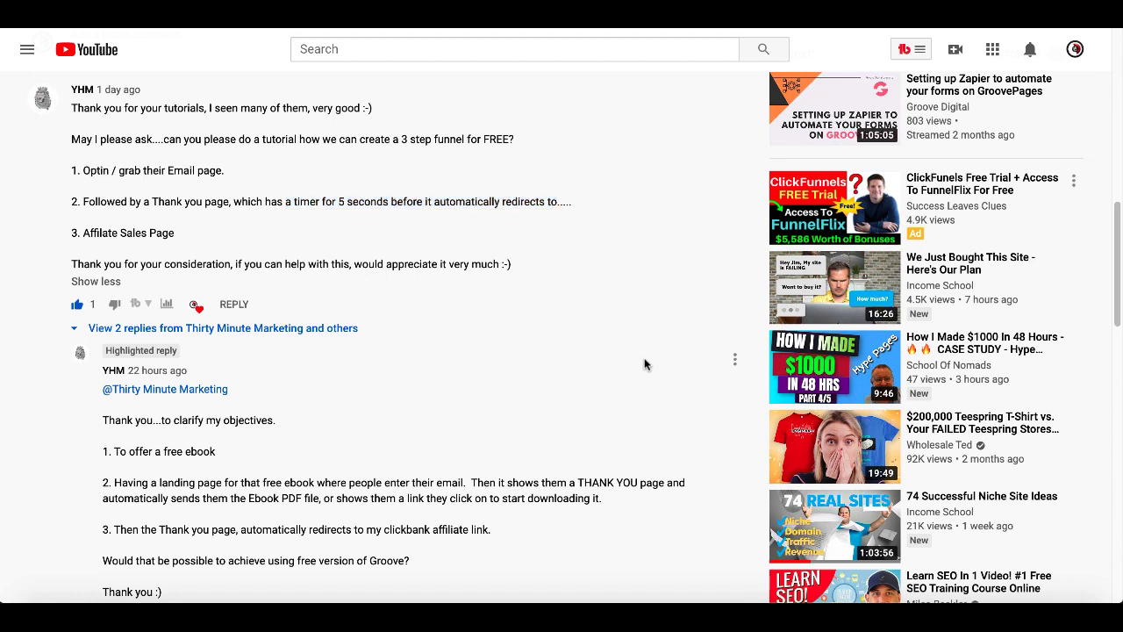